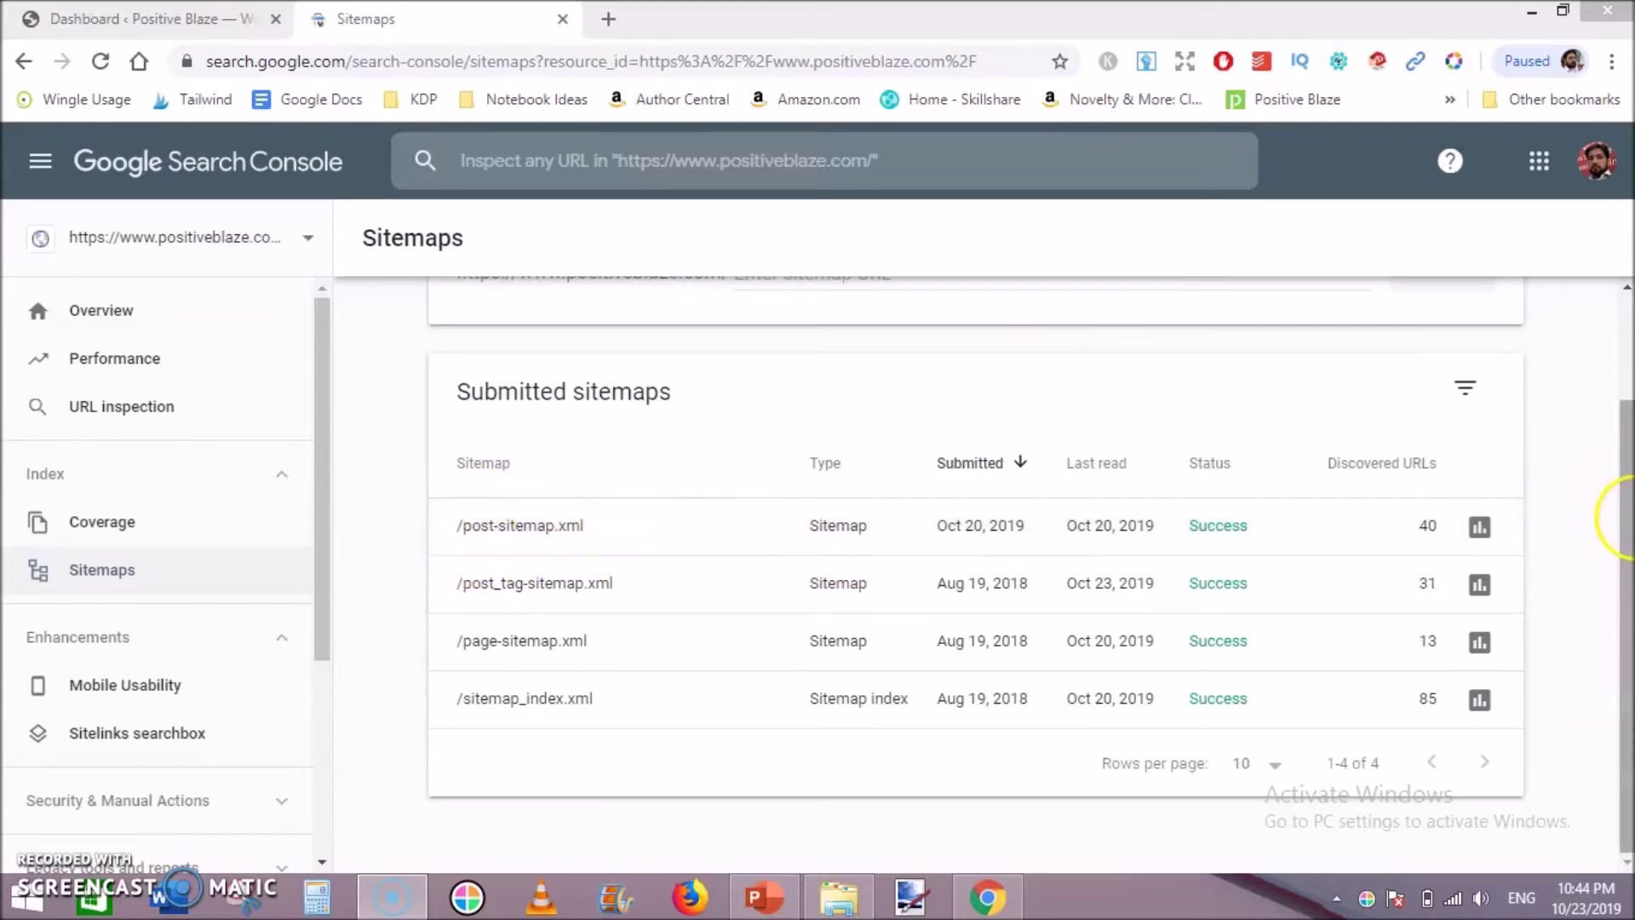
Switch to the WordPress dashboard and search the plugin directory for "yoast seo"
{"action": "left_click", "coordinate": [1625, 365]}
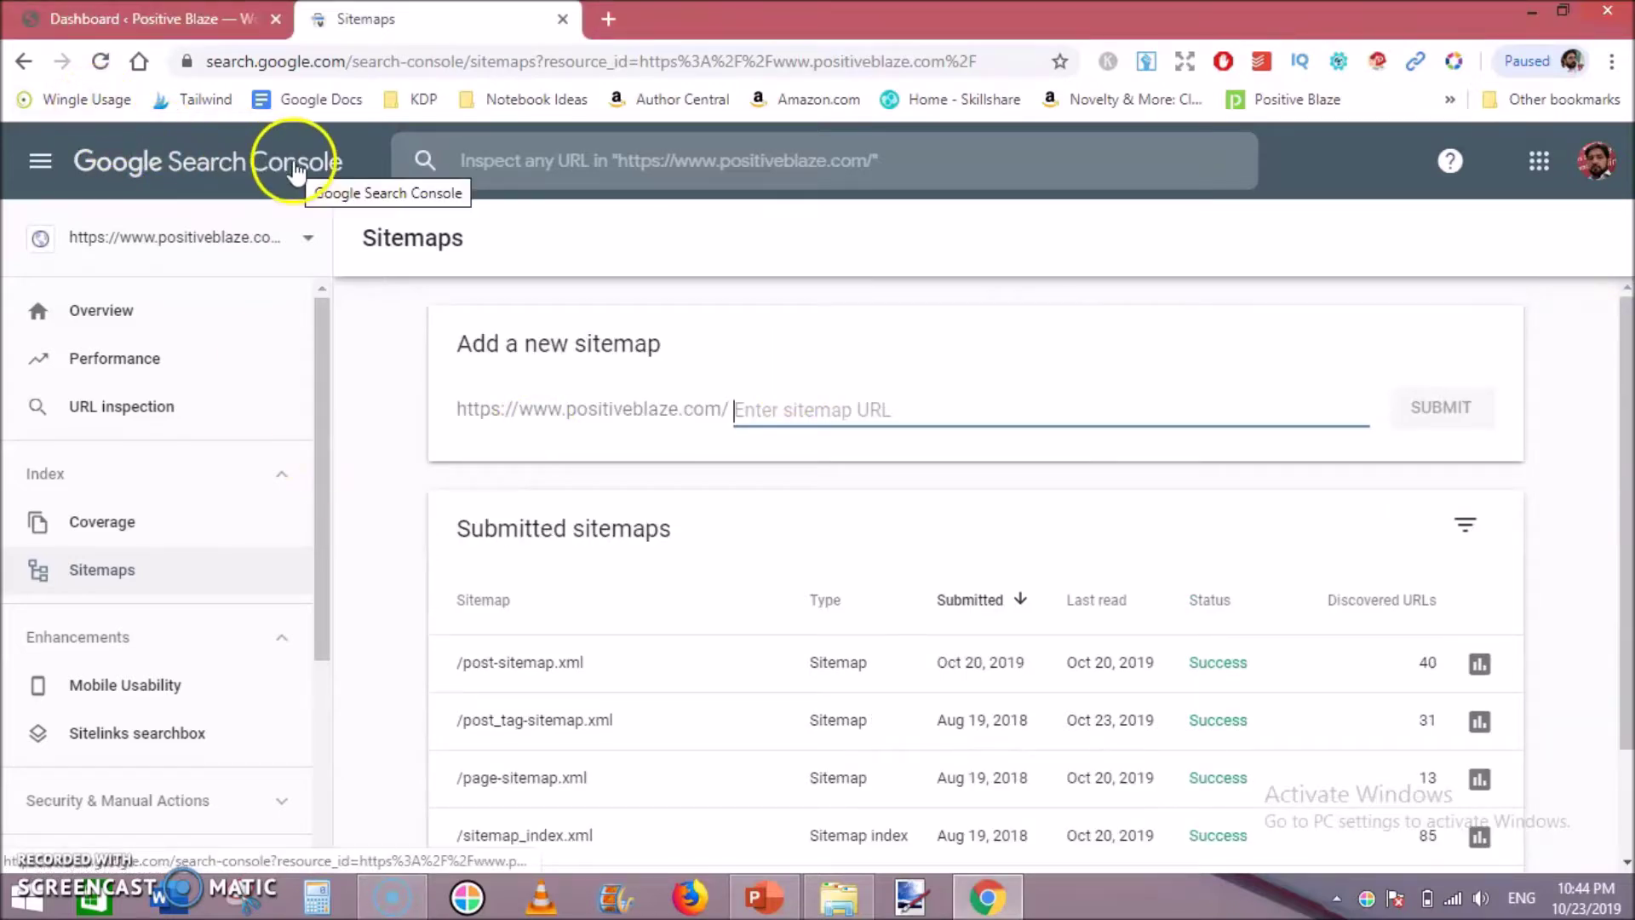
{"action": "left_click", "coordinate": [136, 18]}
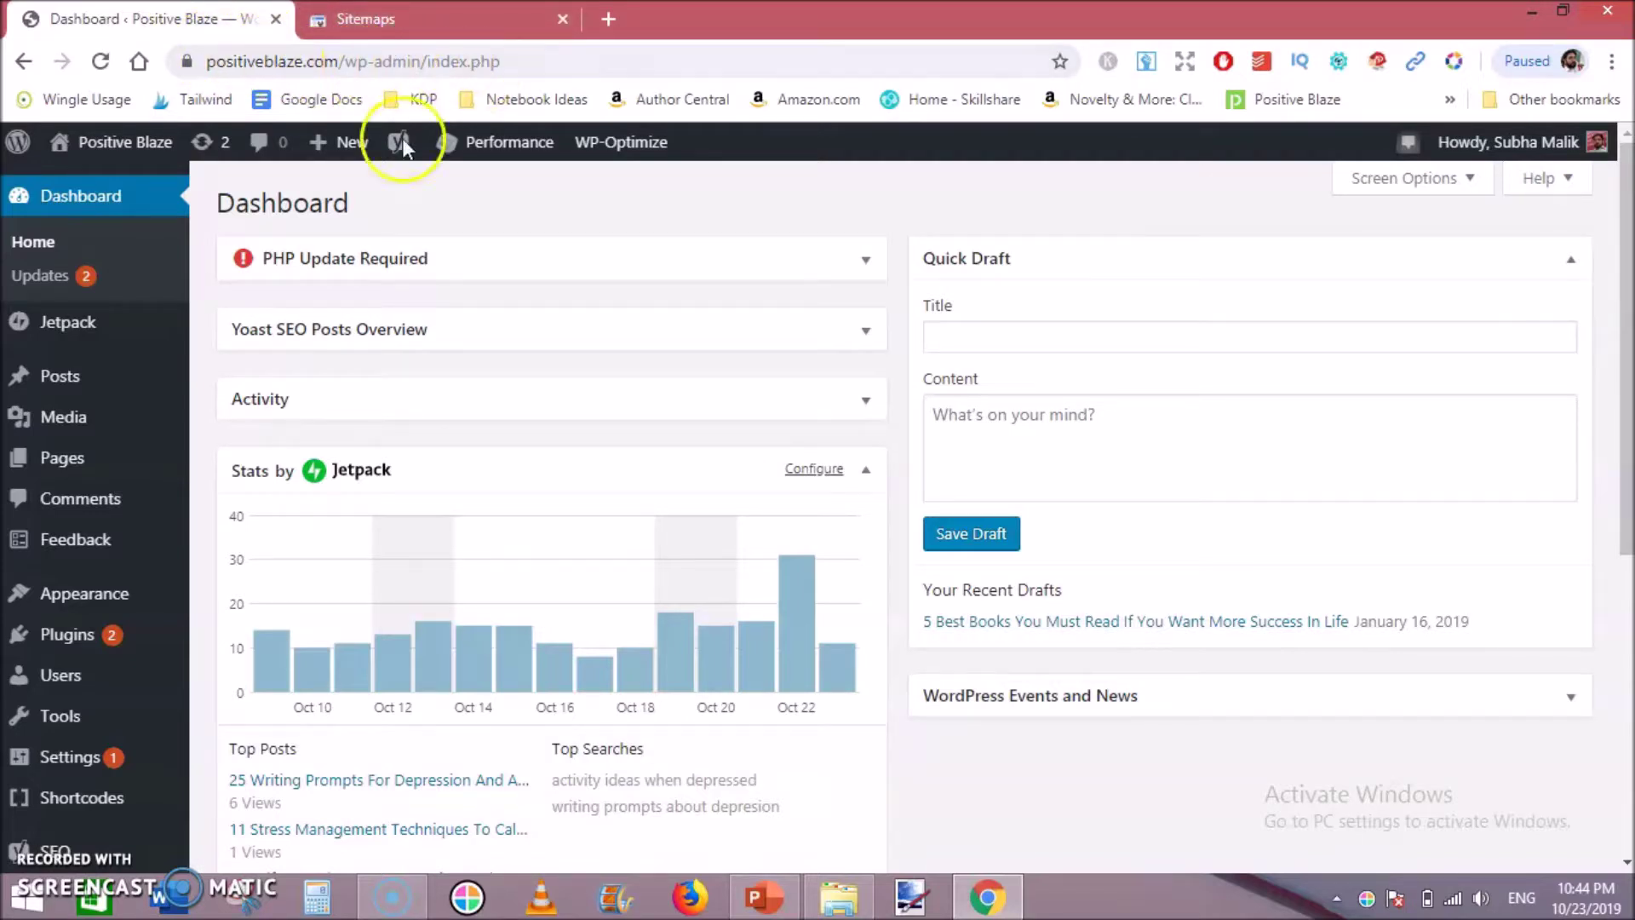
{"action": "scroll", "coordinate": [1610, 267], "scroll_direction": "down", "scroll_amount": 2}
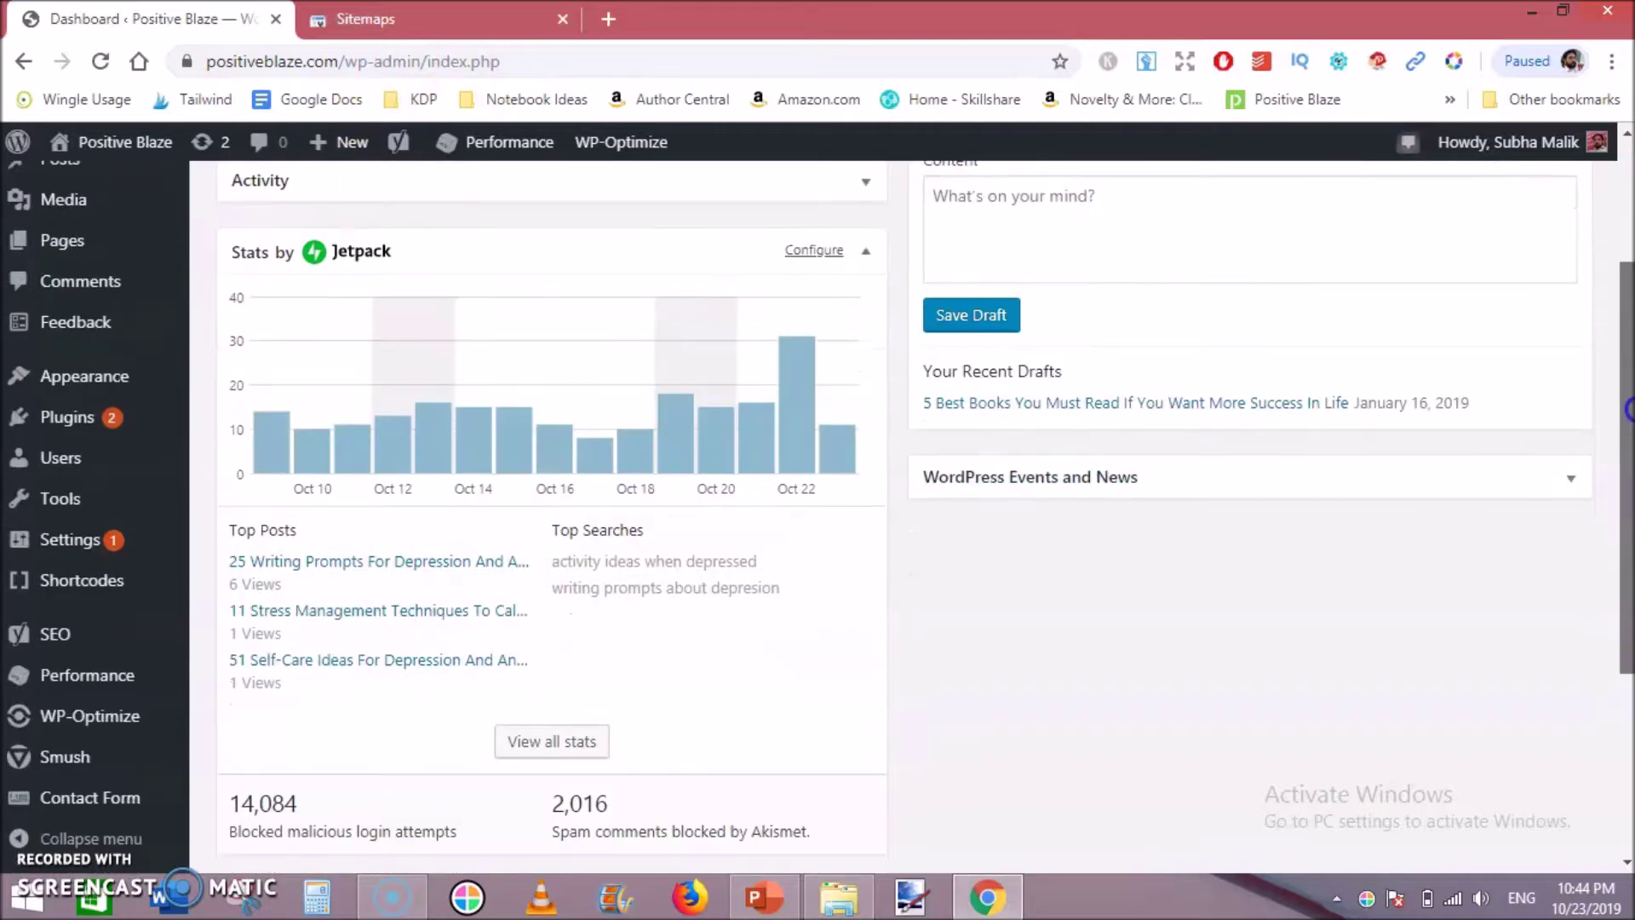
{"action": "mouse_move", "coordinate": [183, 442]}
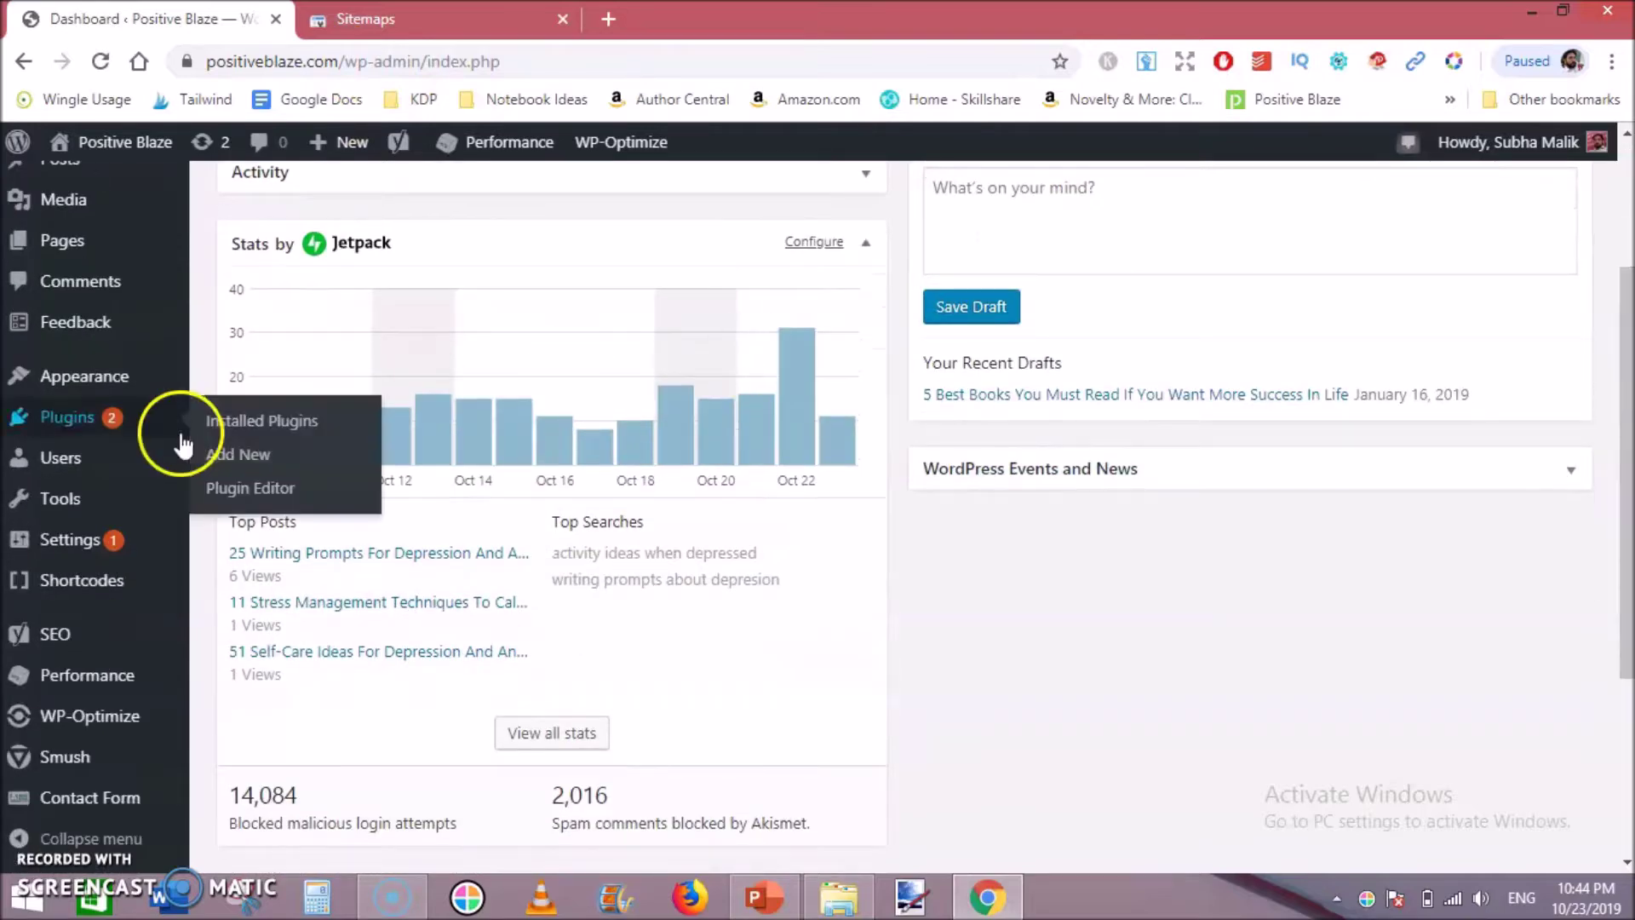
{"action": "left_click", "coordinate": [241, 456]}
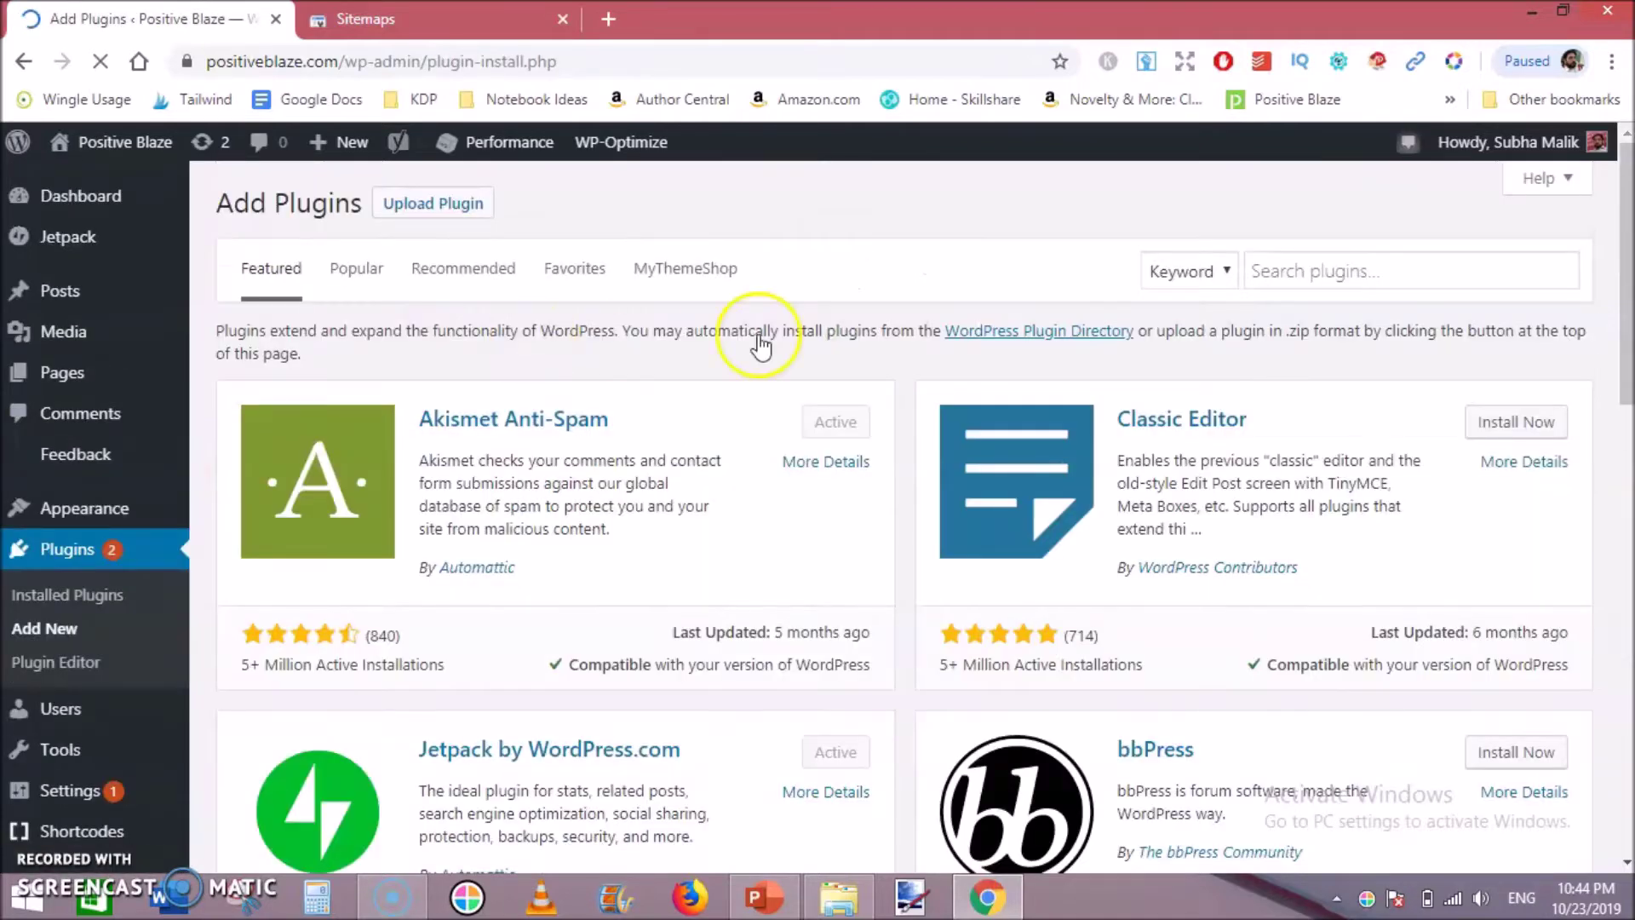
{"action": "left_click", "coordinate": [1309, 271]}
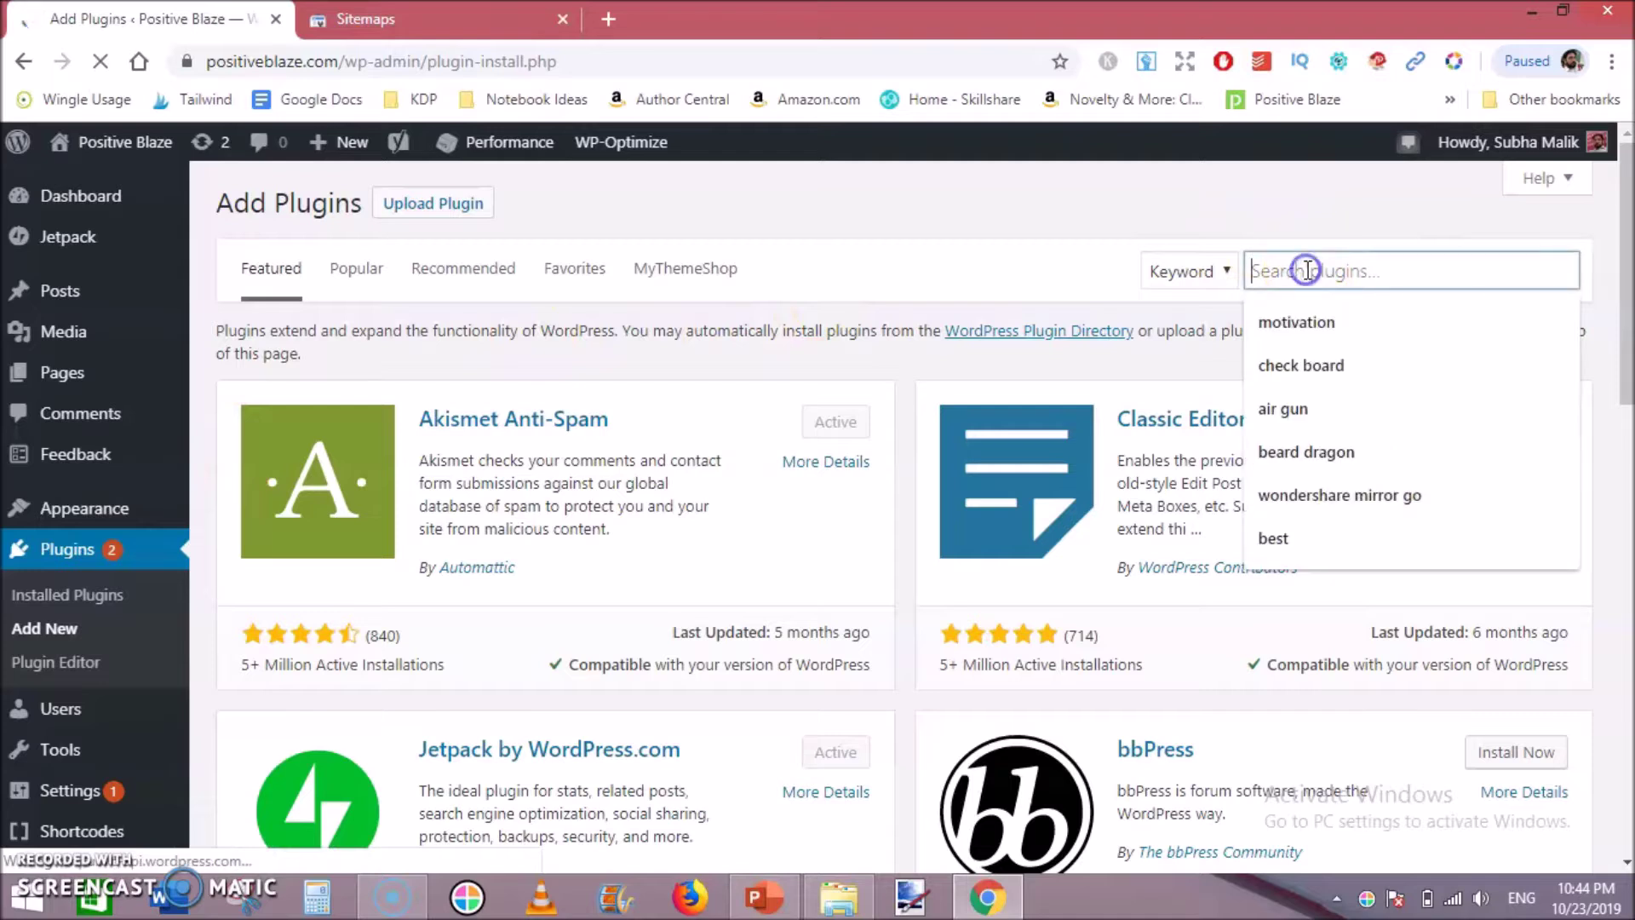
{"action": "type", "text": "yoast seo"}
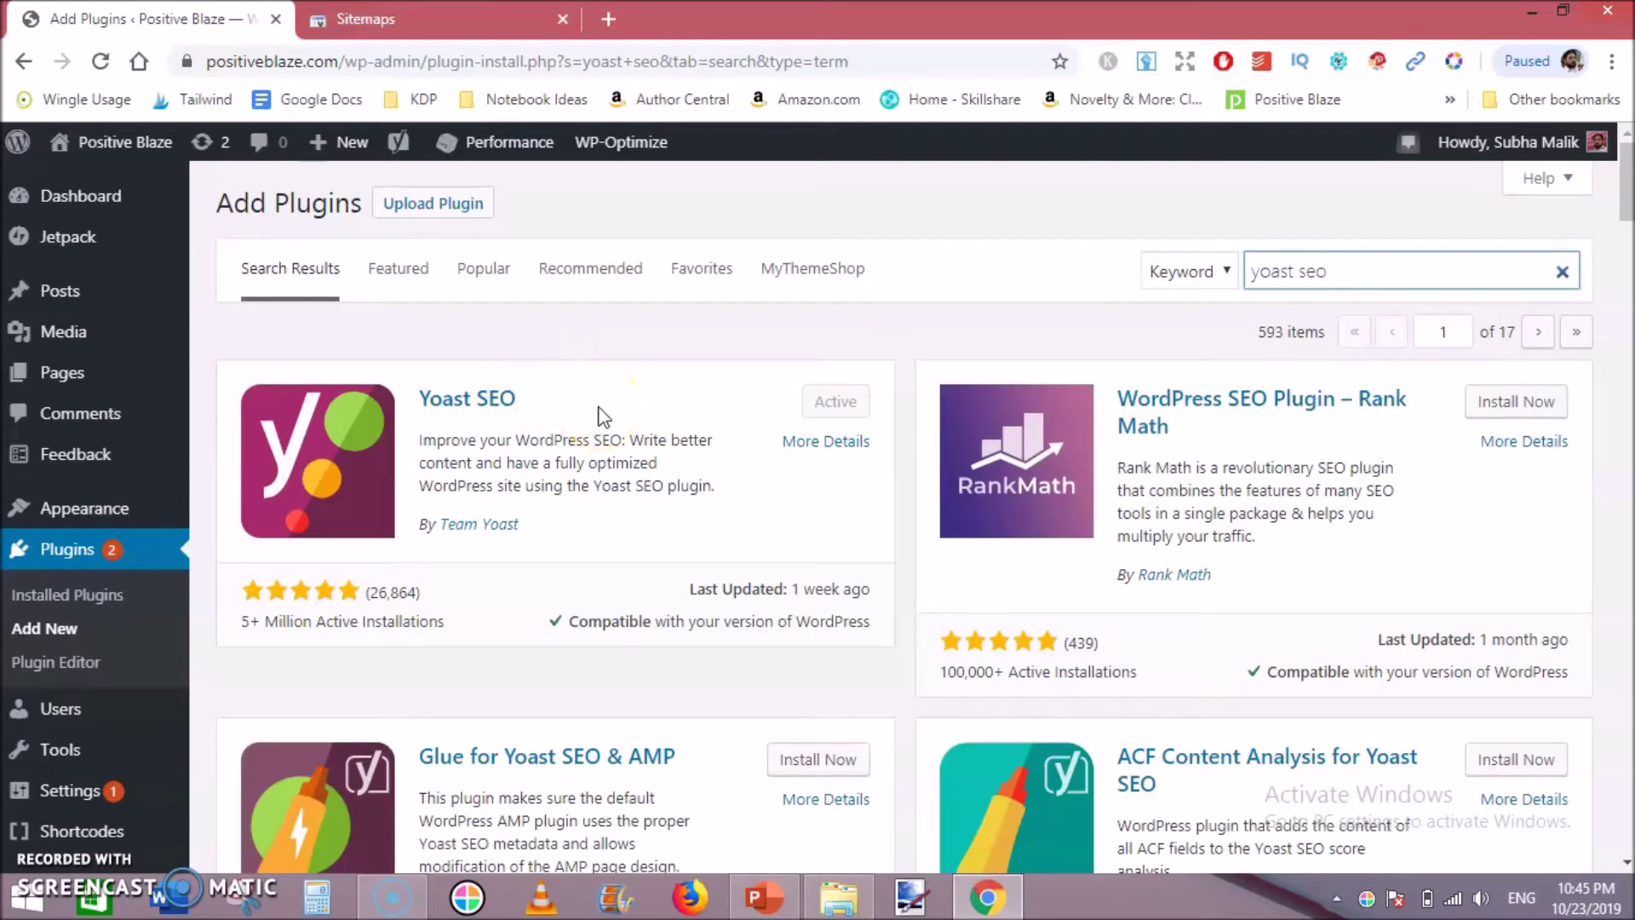
{"action": "left_click", "coordinate": [611, 385]}
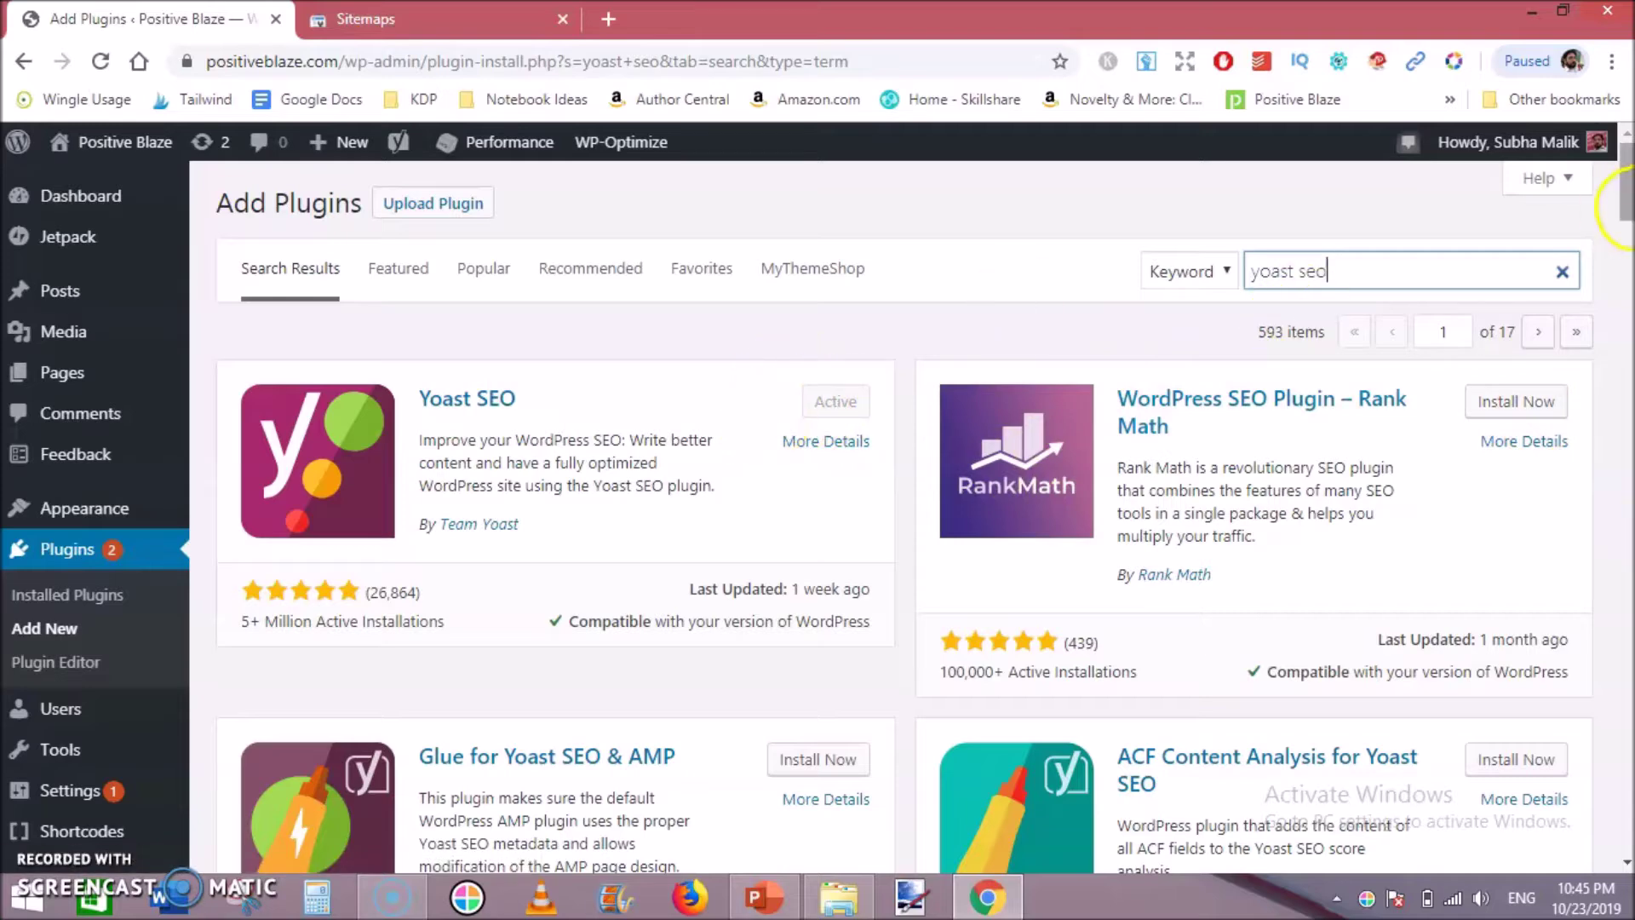
Open the Features settings in the General section of the Yoast SEO plugin
{"action": "left_click_drag", "start_coordinate": [1626, 201], "coordinate": [1629, 512]}
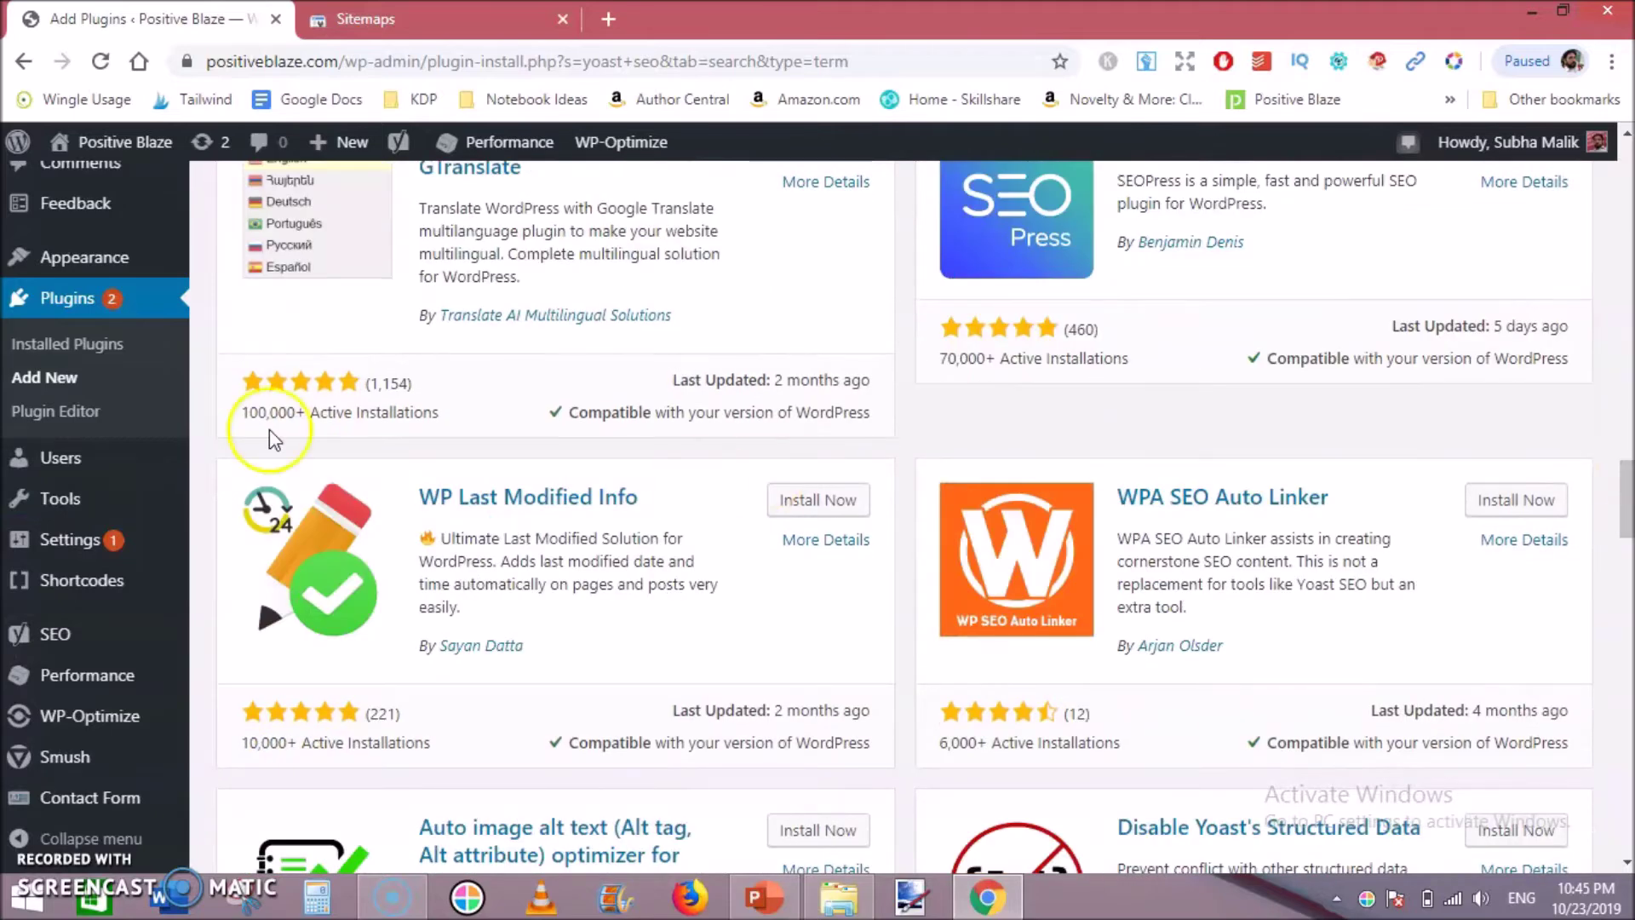
{"action": "mouse_move", "coordinate": [52, 715]}
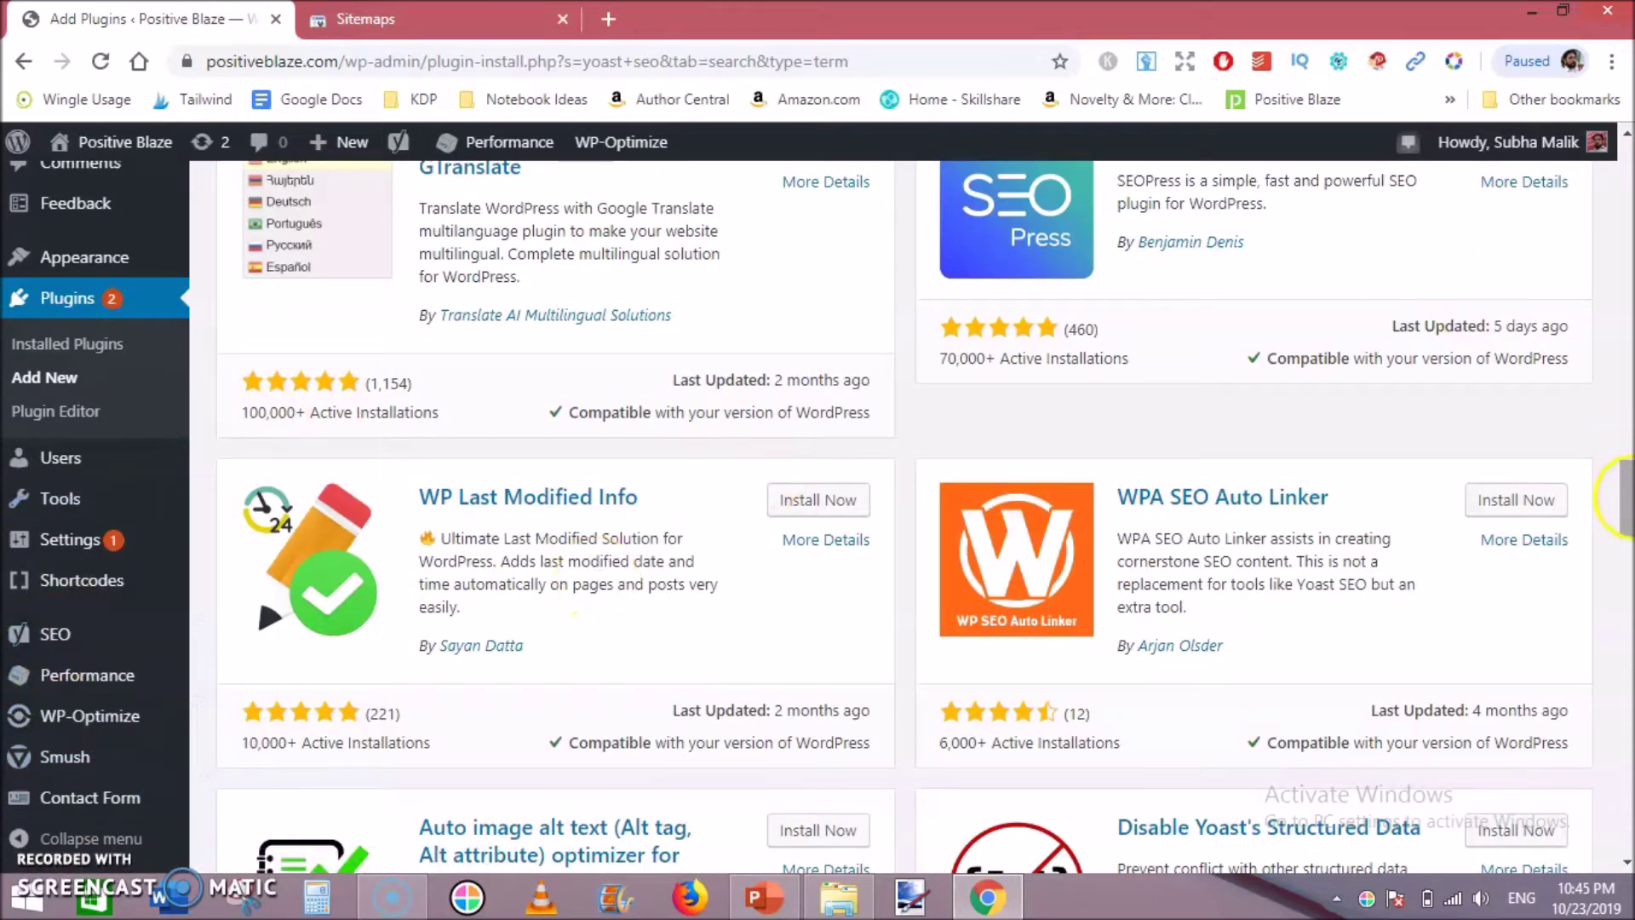
{"action": "left_click_drag", "start_coordinate": [1629, 498], "coordinate": [1629, 603]}
{"action": "mouse_move", "coordinate": [73, 640]}
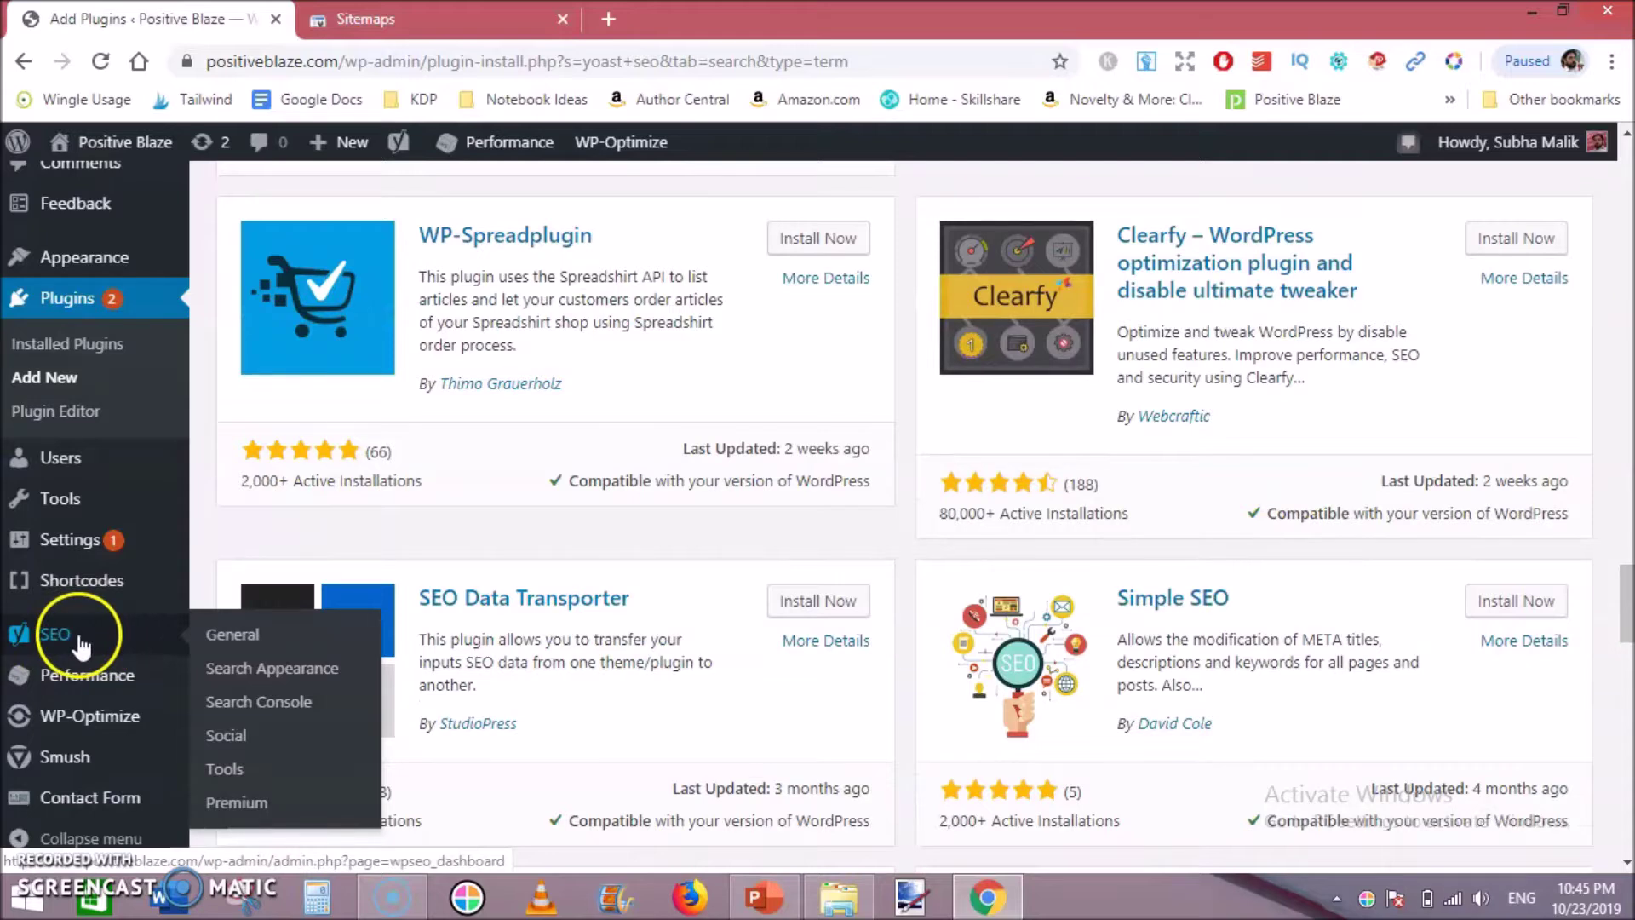
{"action": "left_click", "coordinate": [236, 635]}
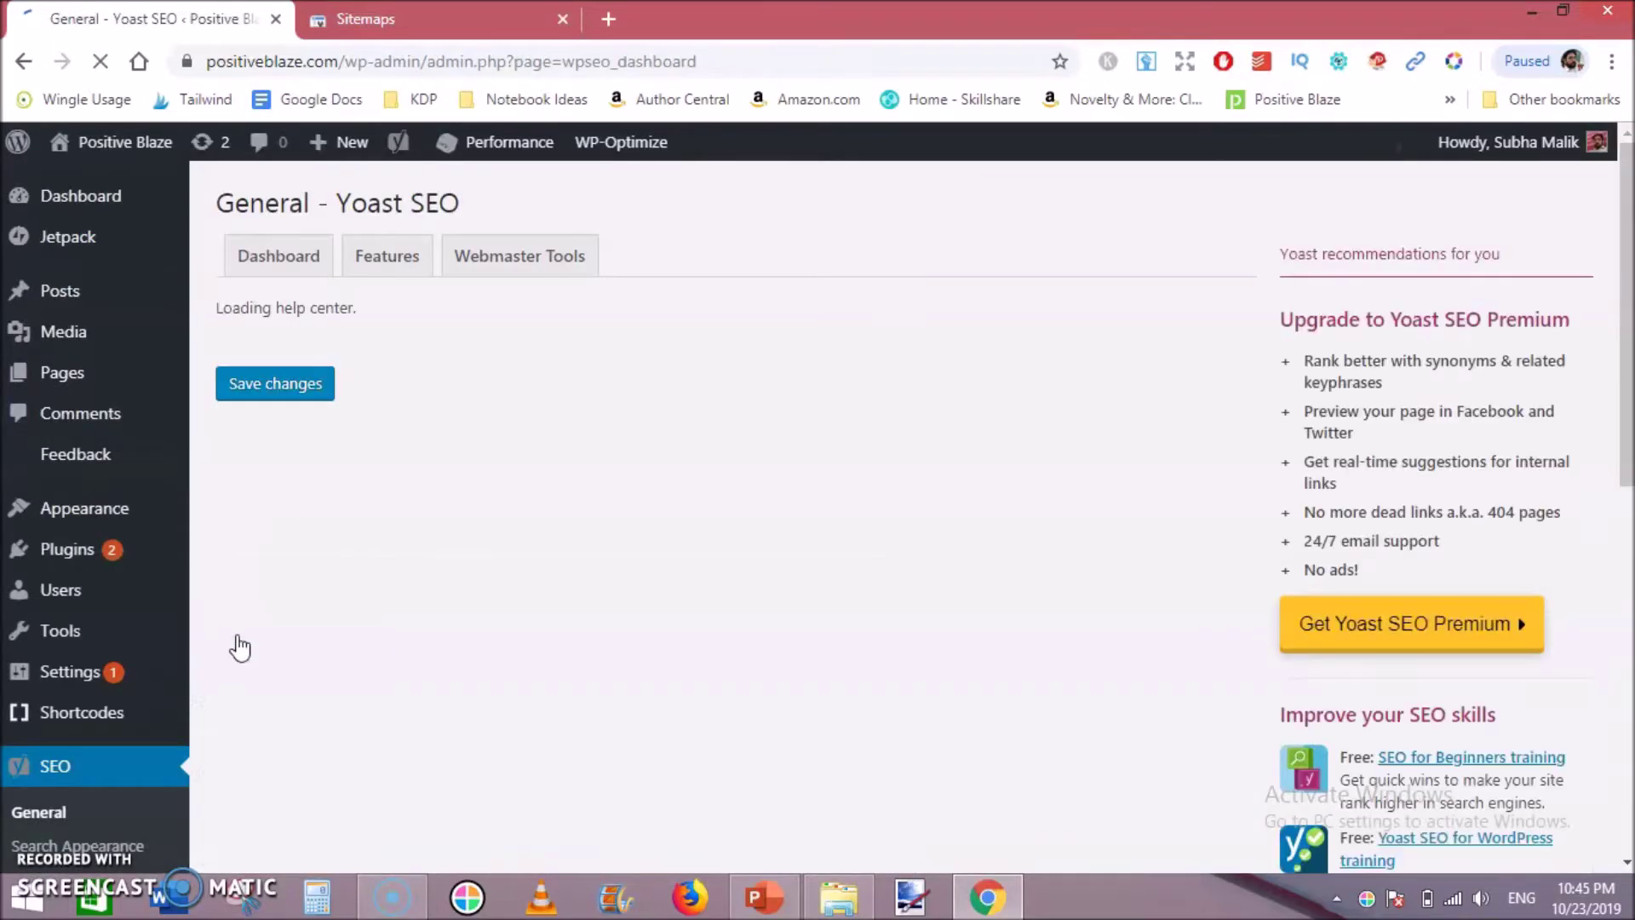
{"action": "left_click", "coordinate": [387, 259]}
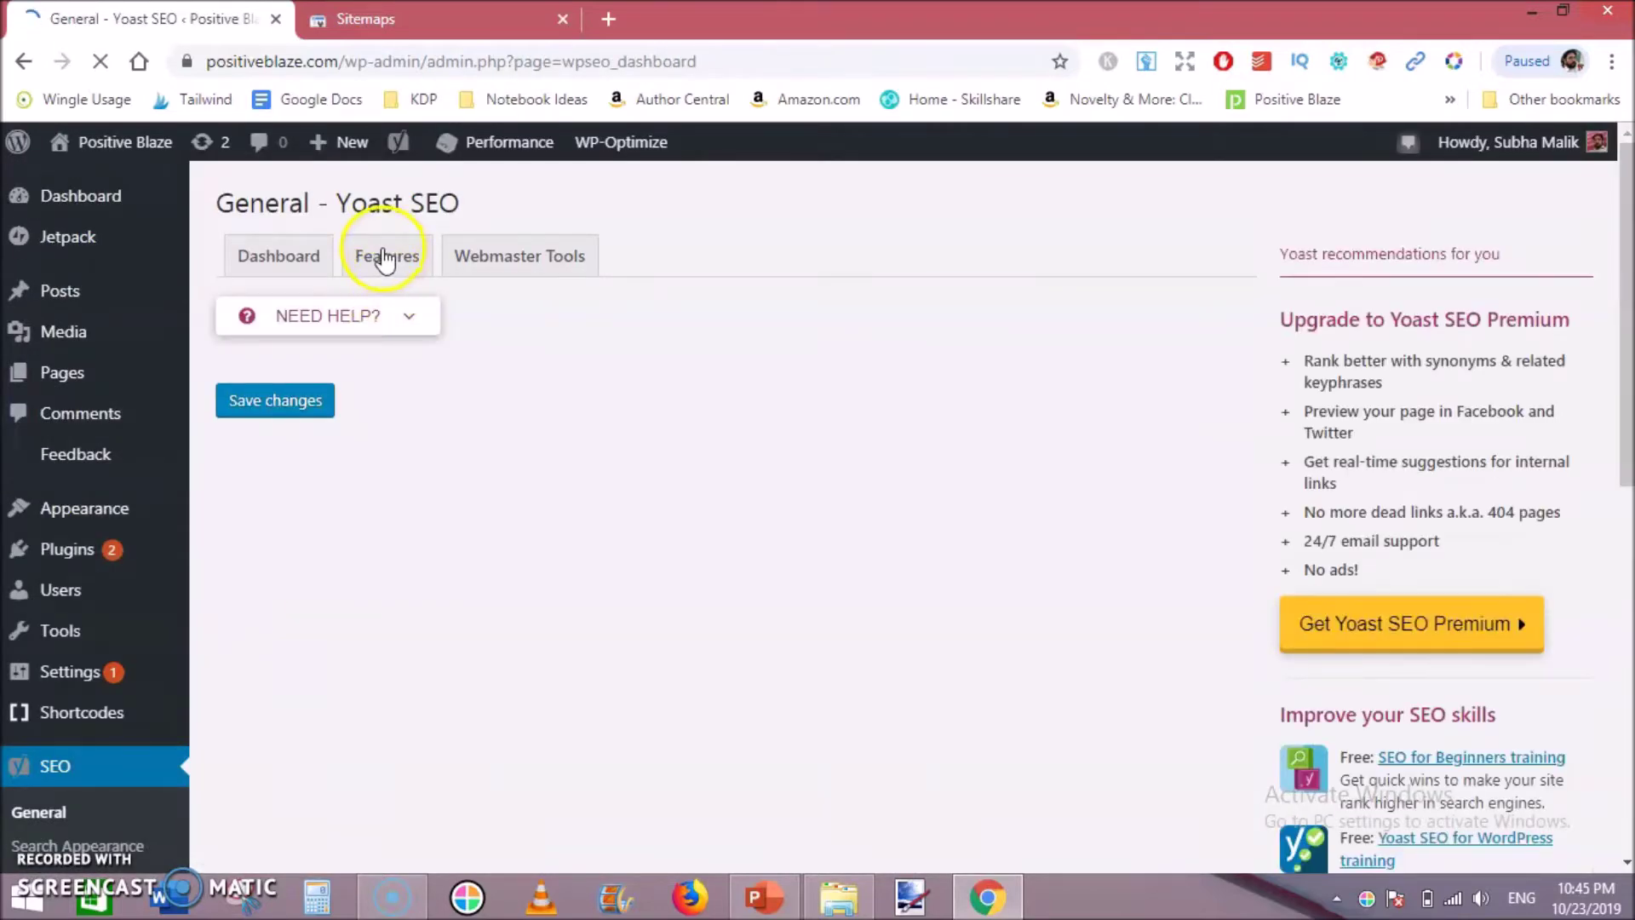
{"action": "left_click", "coordinate": [392, 260]}
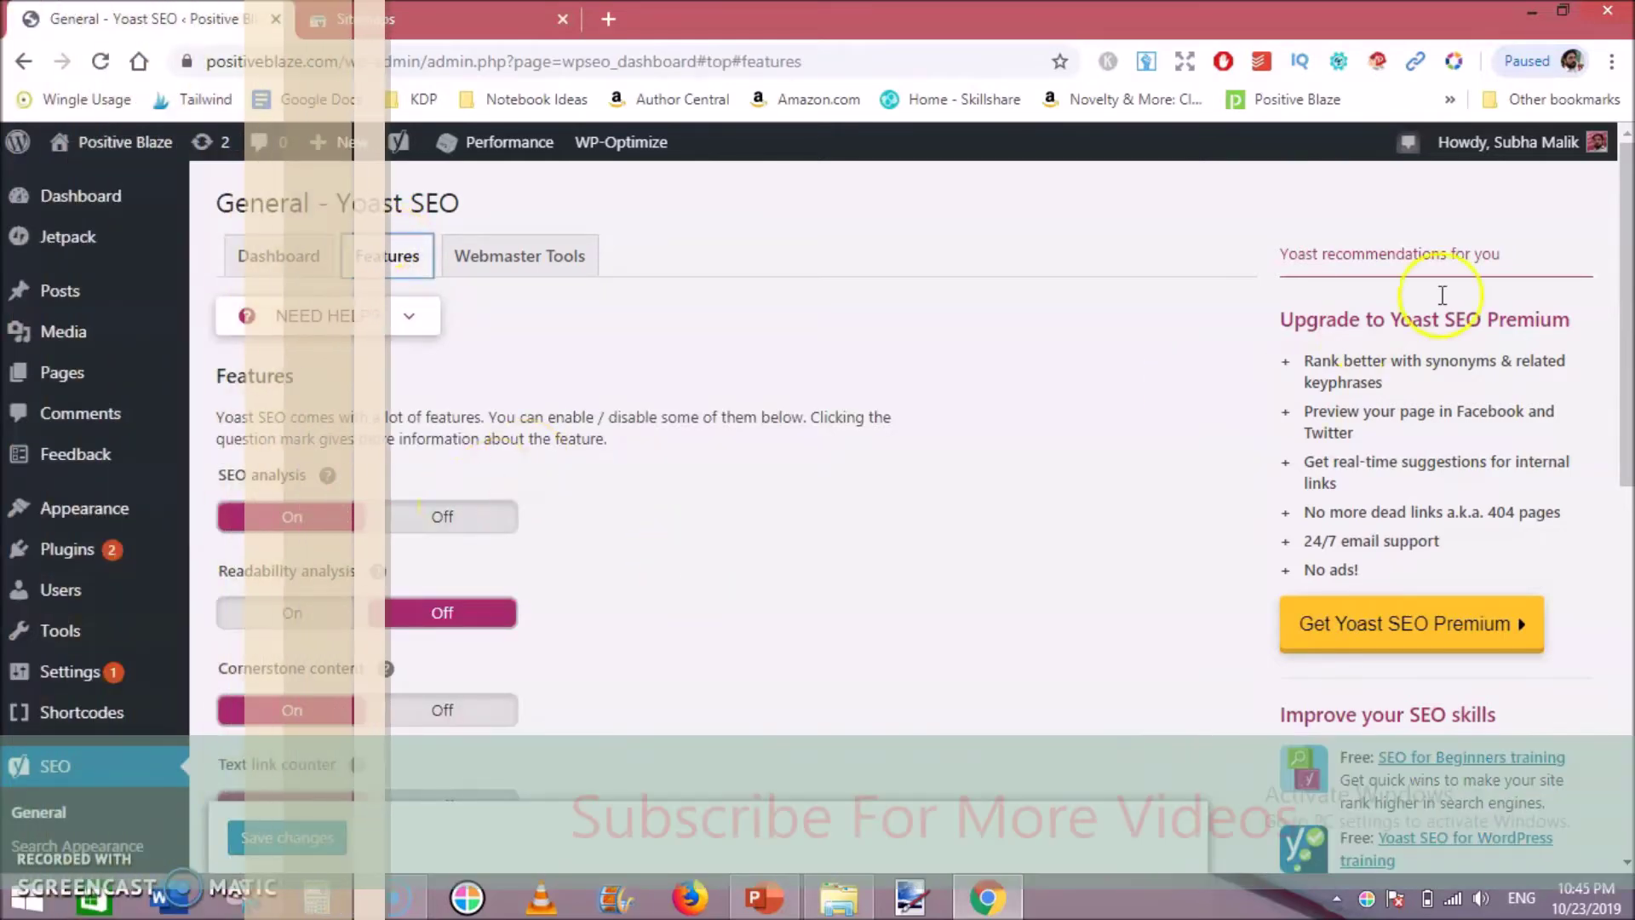
Show the help for the XML sitemaps feature and open the site's generated XML sitemap
{"action": "left_click_drag", "start_coordinate": [1623, 294], "coordinate": [1629, 460]}
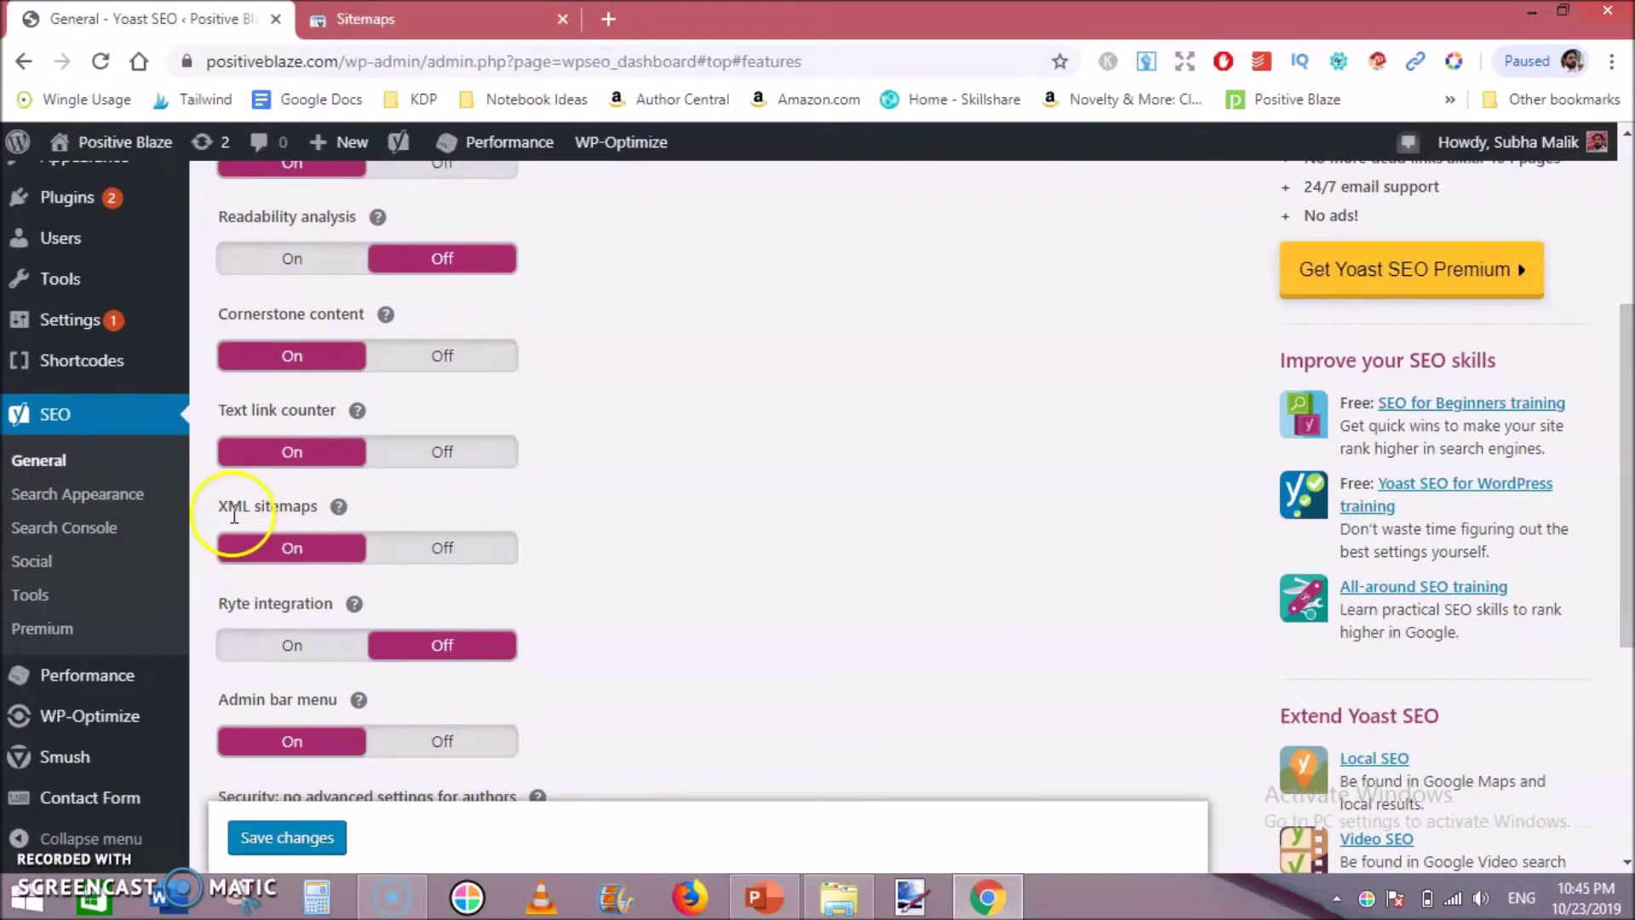
{"action": "left_click", "coordinate": [339, 507]}
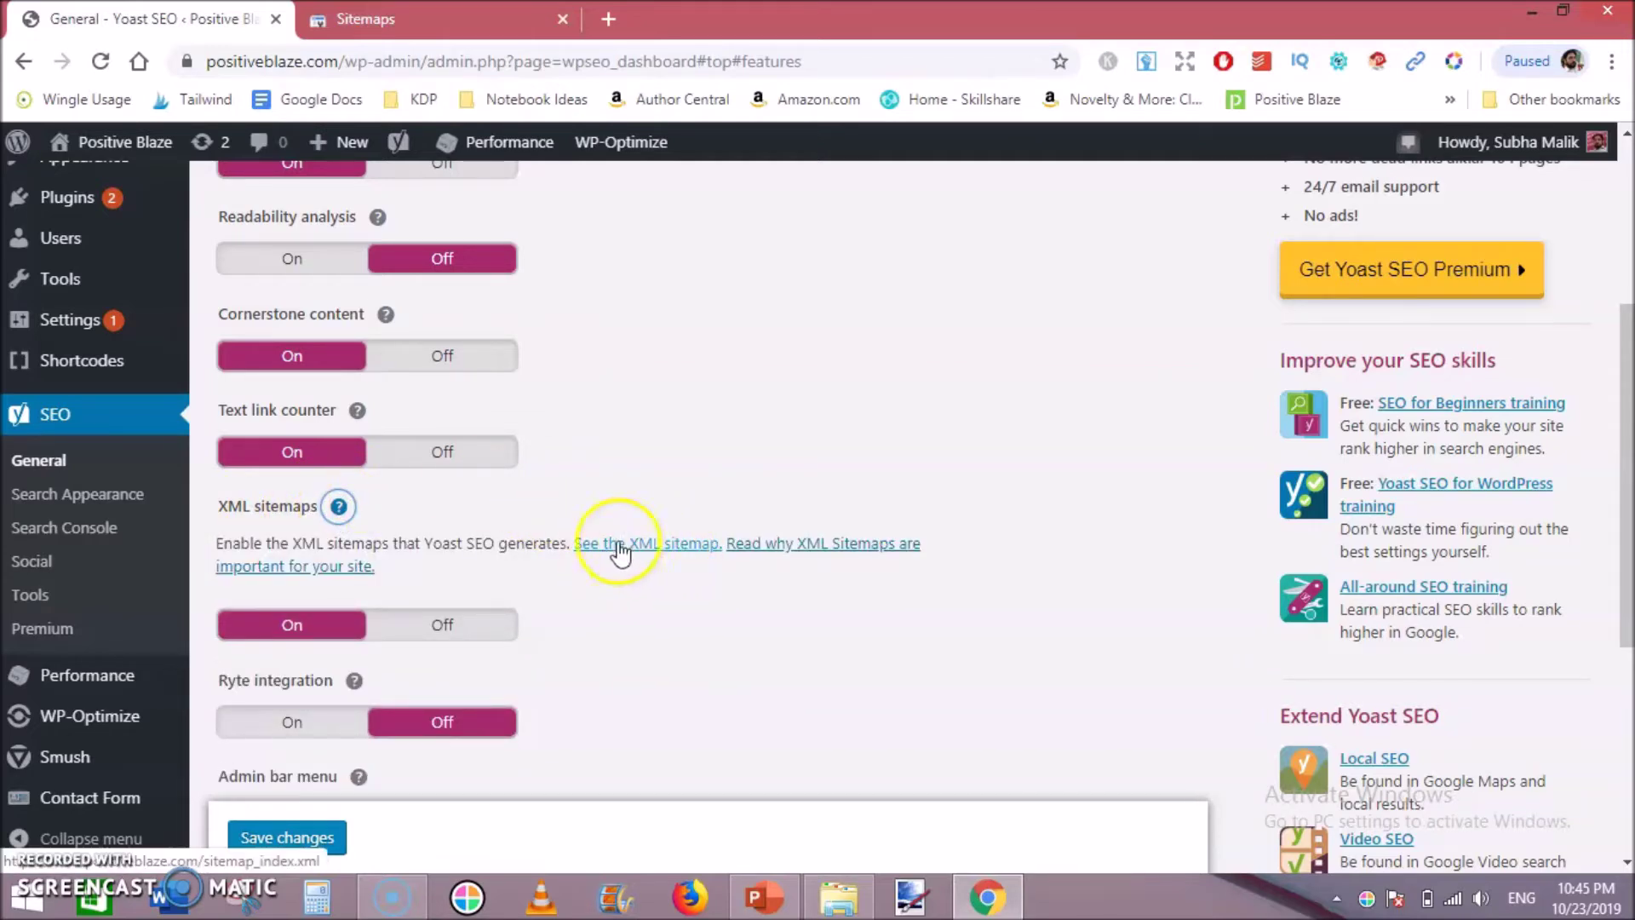
{"action": "left_click", "coordinate": [650, 545]}
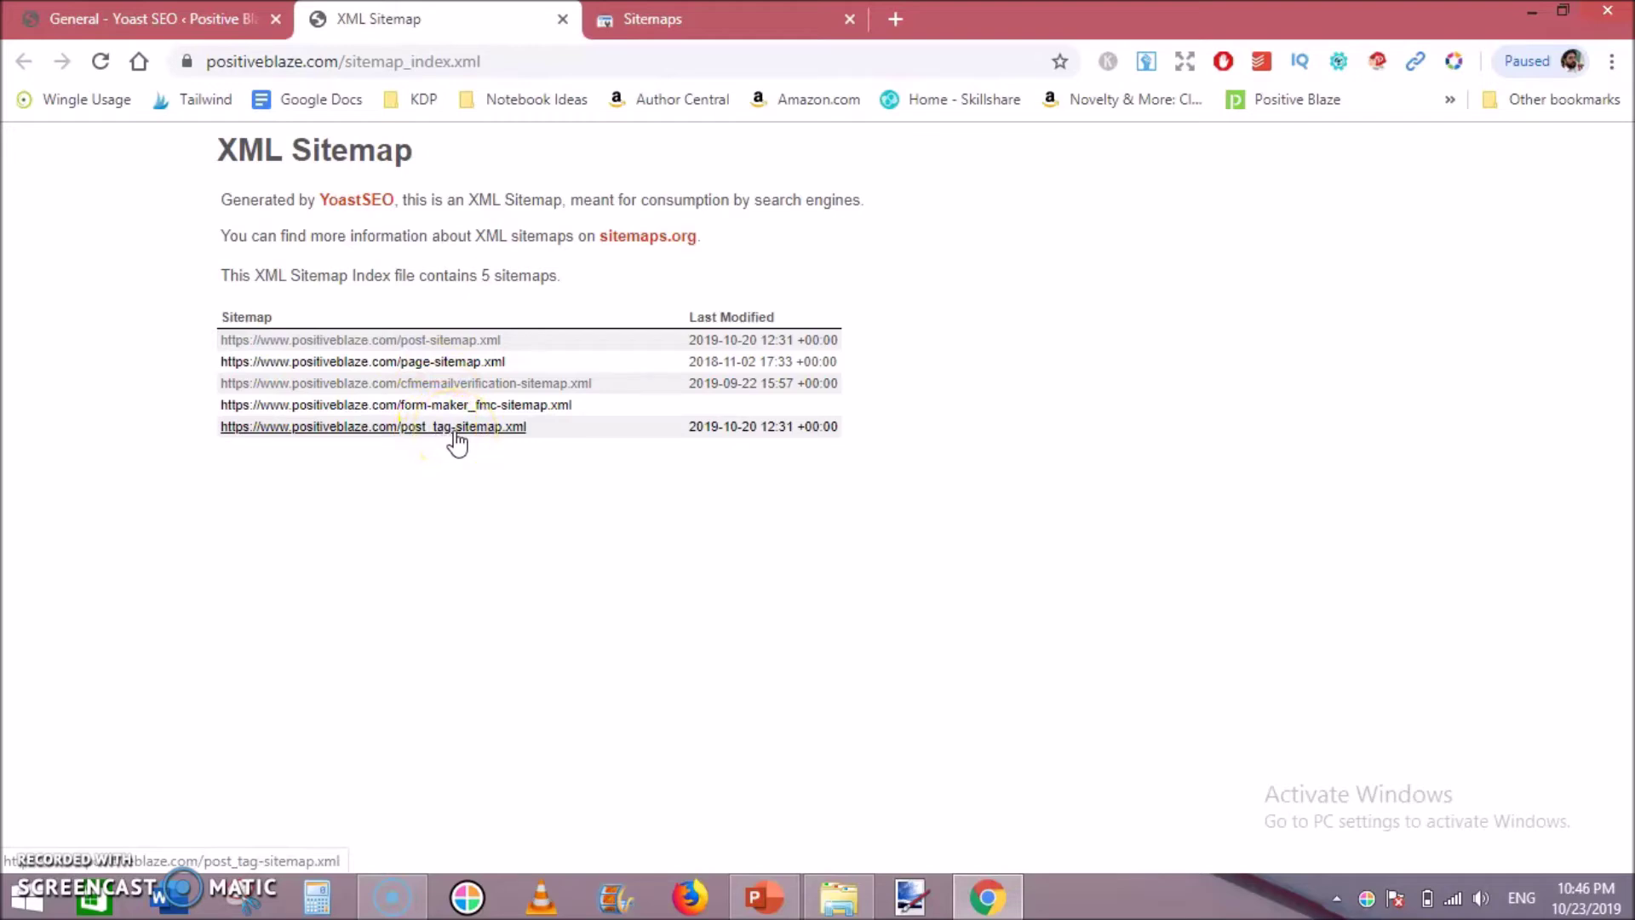
Copy the sitemap_index.xml part of the XML sitemap page's address
{"action": "left_click", "coordinate": [499, 58]}
{"action": "left_click_drag", "start_coordinate": [499, 58], "coordinate": [424, 60]}
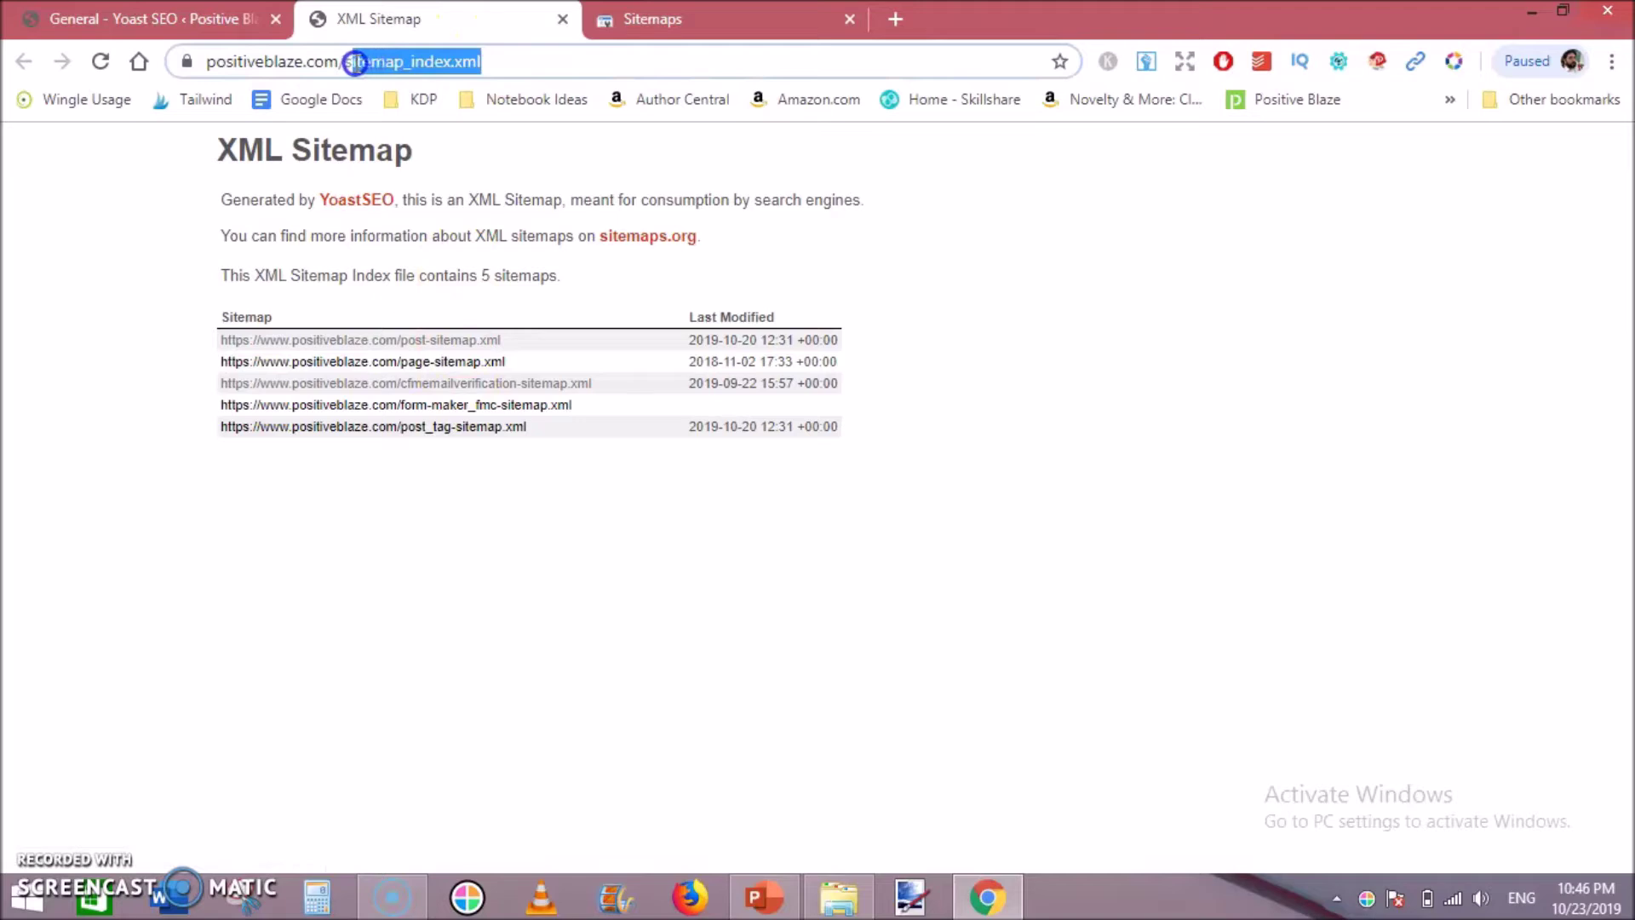
{"action": "left_click_drag", "start_coordinate": [346, 64], "coordinate": [341, 62]}
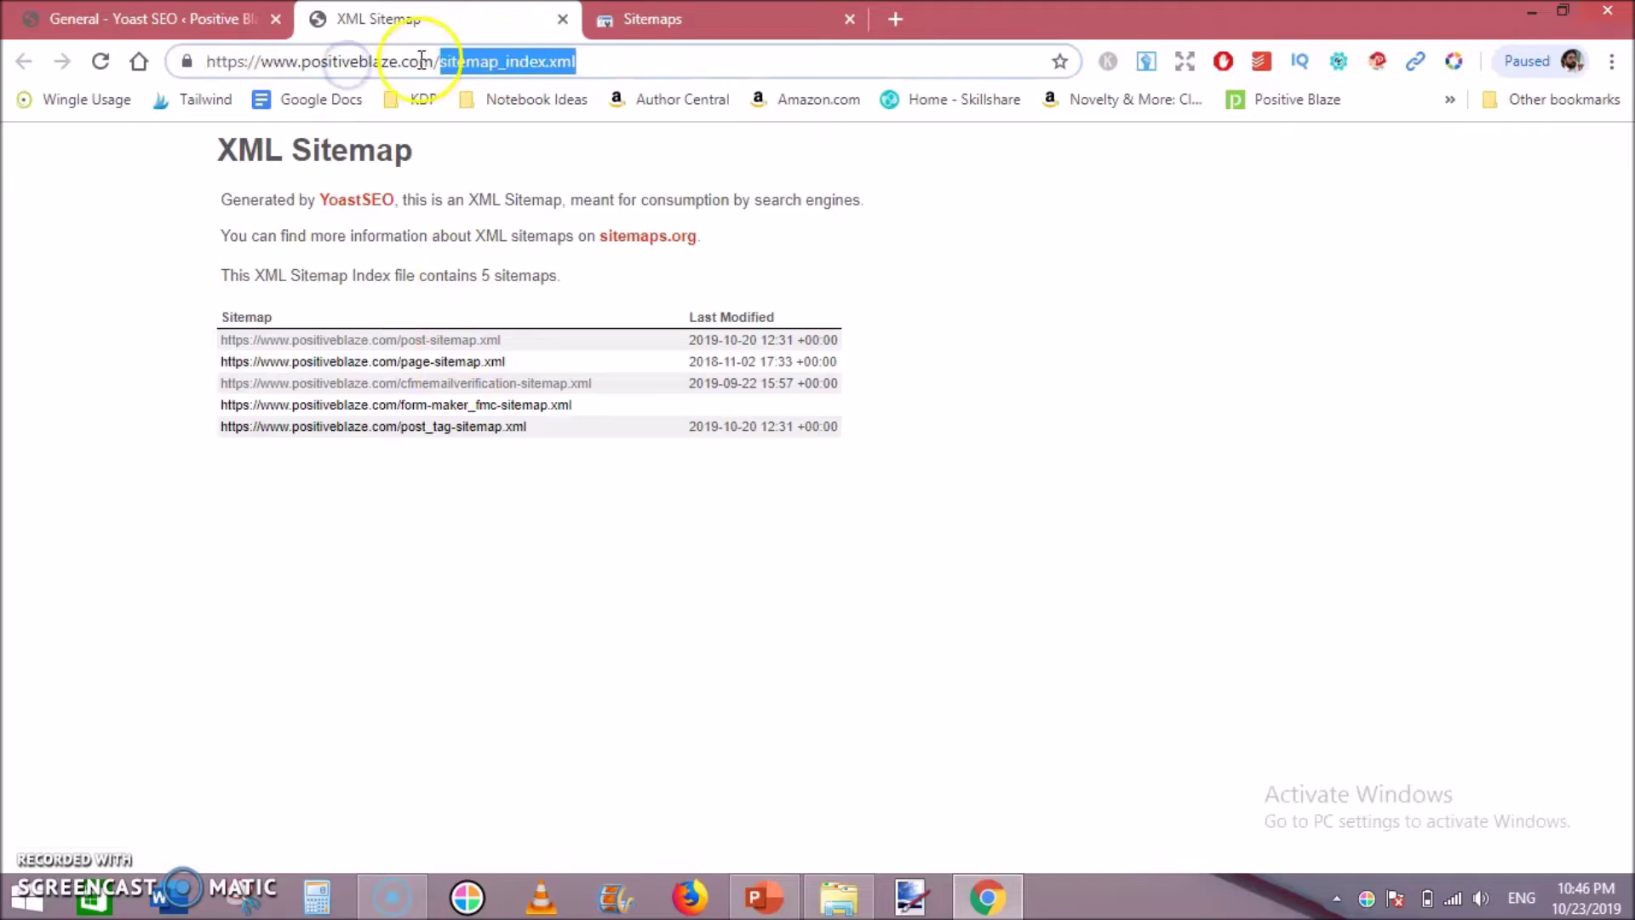
{"action": "right_click", "coordinate": [503, 53]}
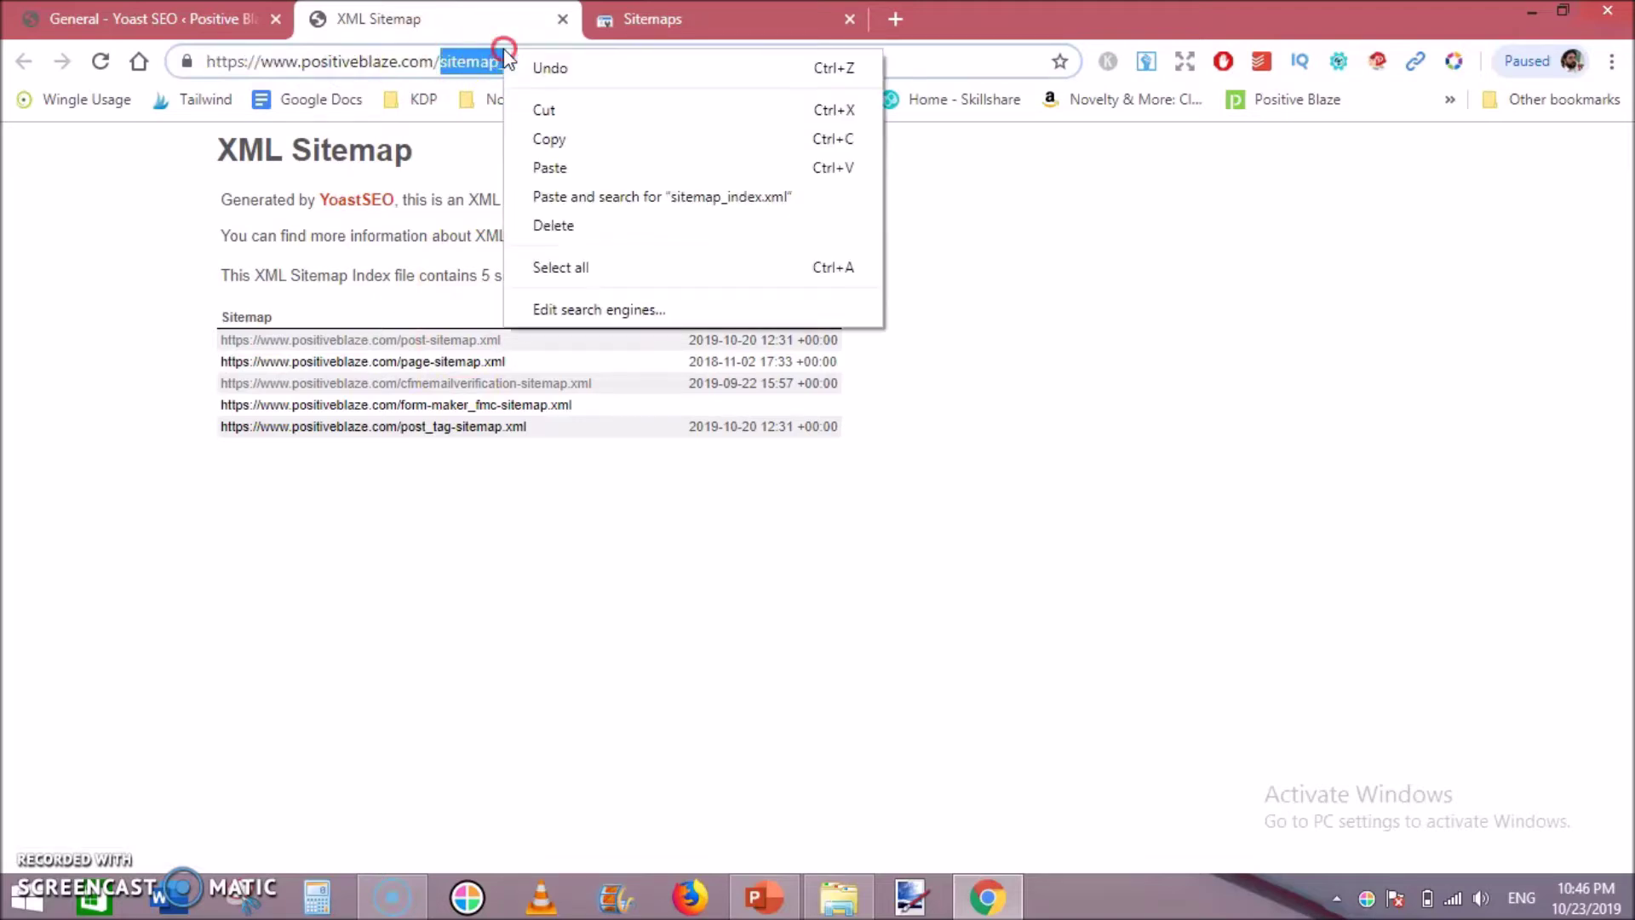
{"action": "left_click", "coordinate": [576, 141]}
Search Google for "google search console", start Search Console from its landing page, and open its Sitemaps page, closing the redundant tabs
{"action": "left_click", "coordinate": [647, 19]}
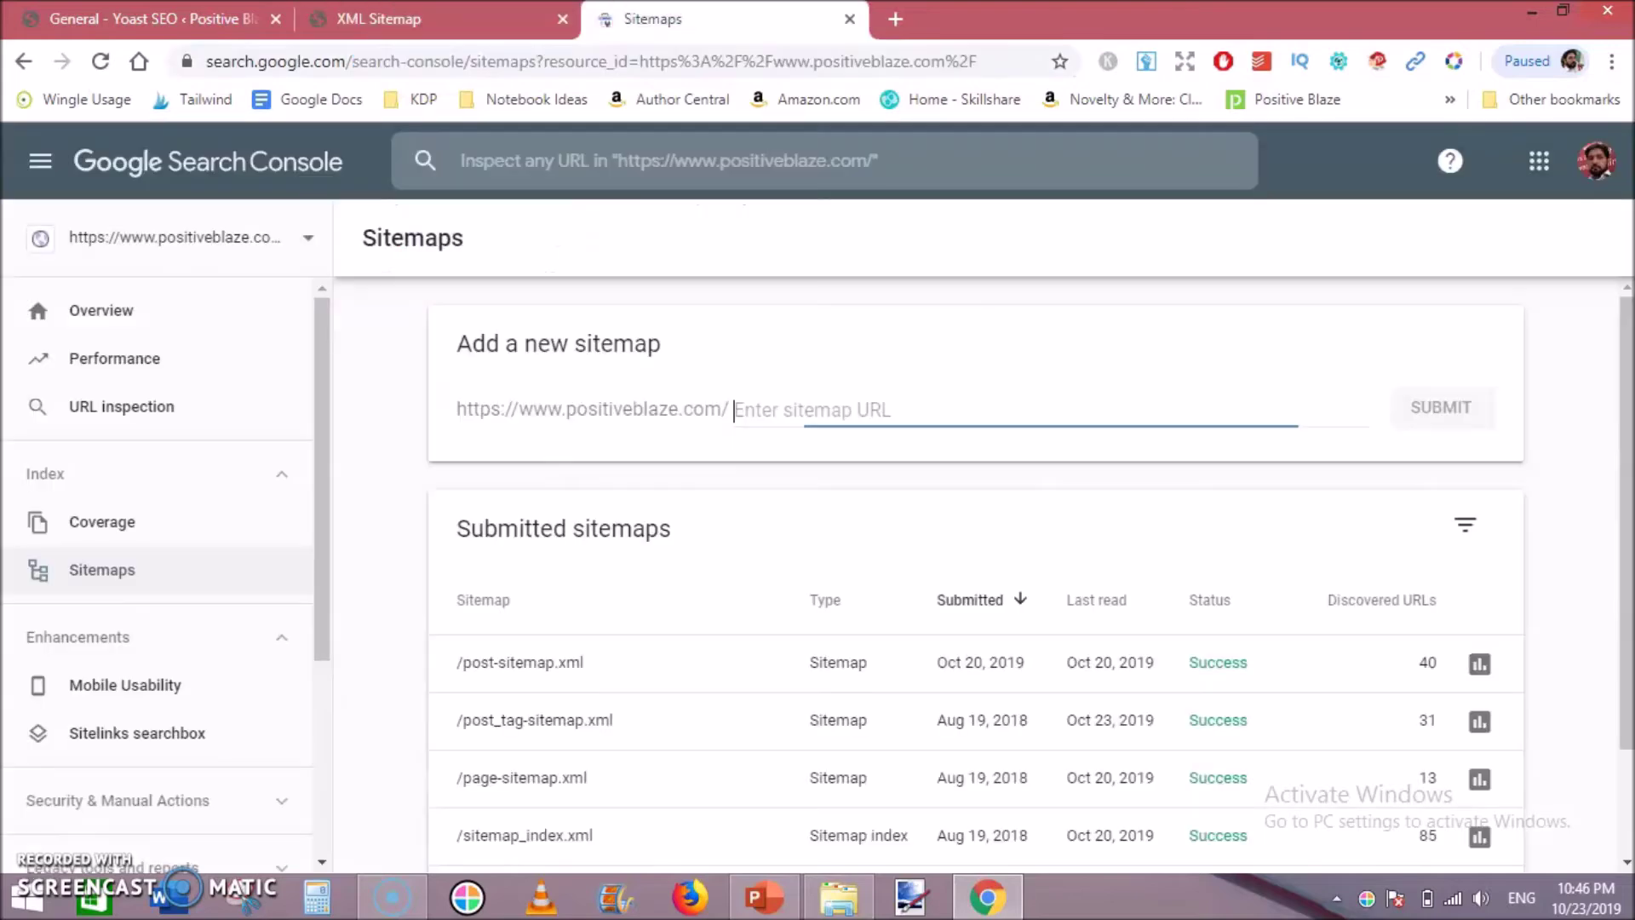
{"action": "left_click", "coordinate": [899, 17]}
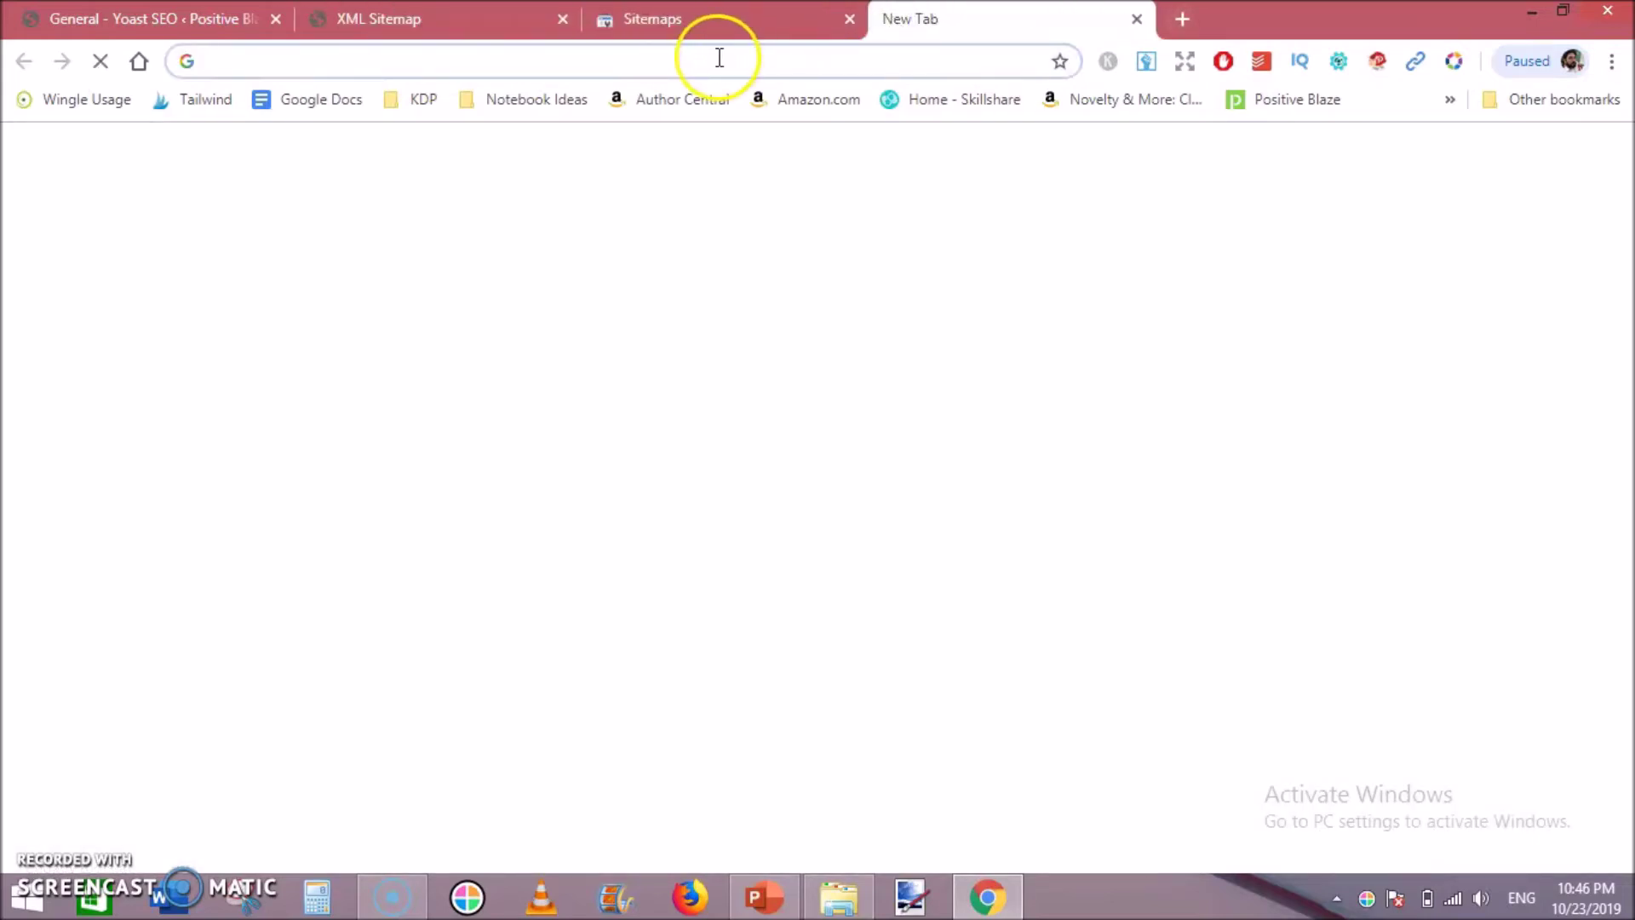
{"action": "type", "text": "goo"}
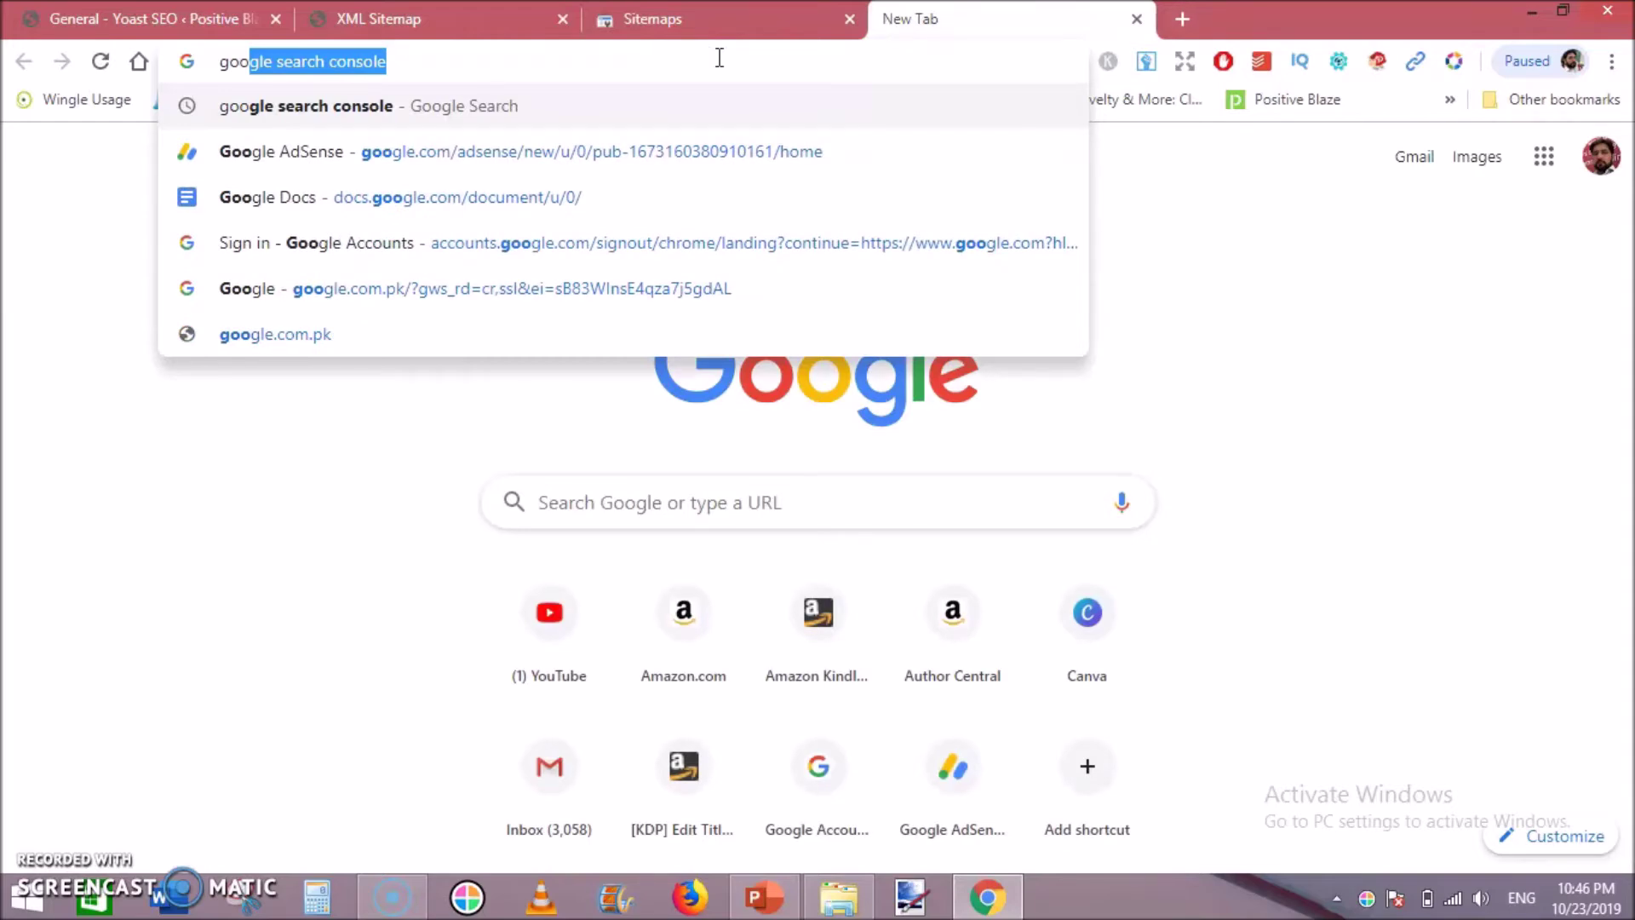
{"action": "key", "text": "Return"}
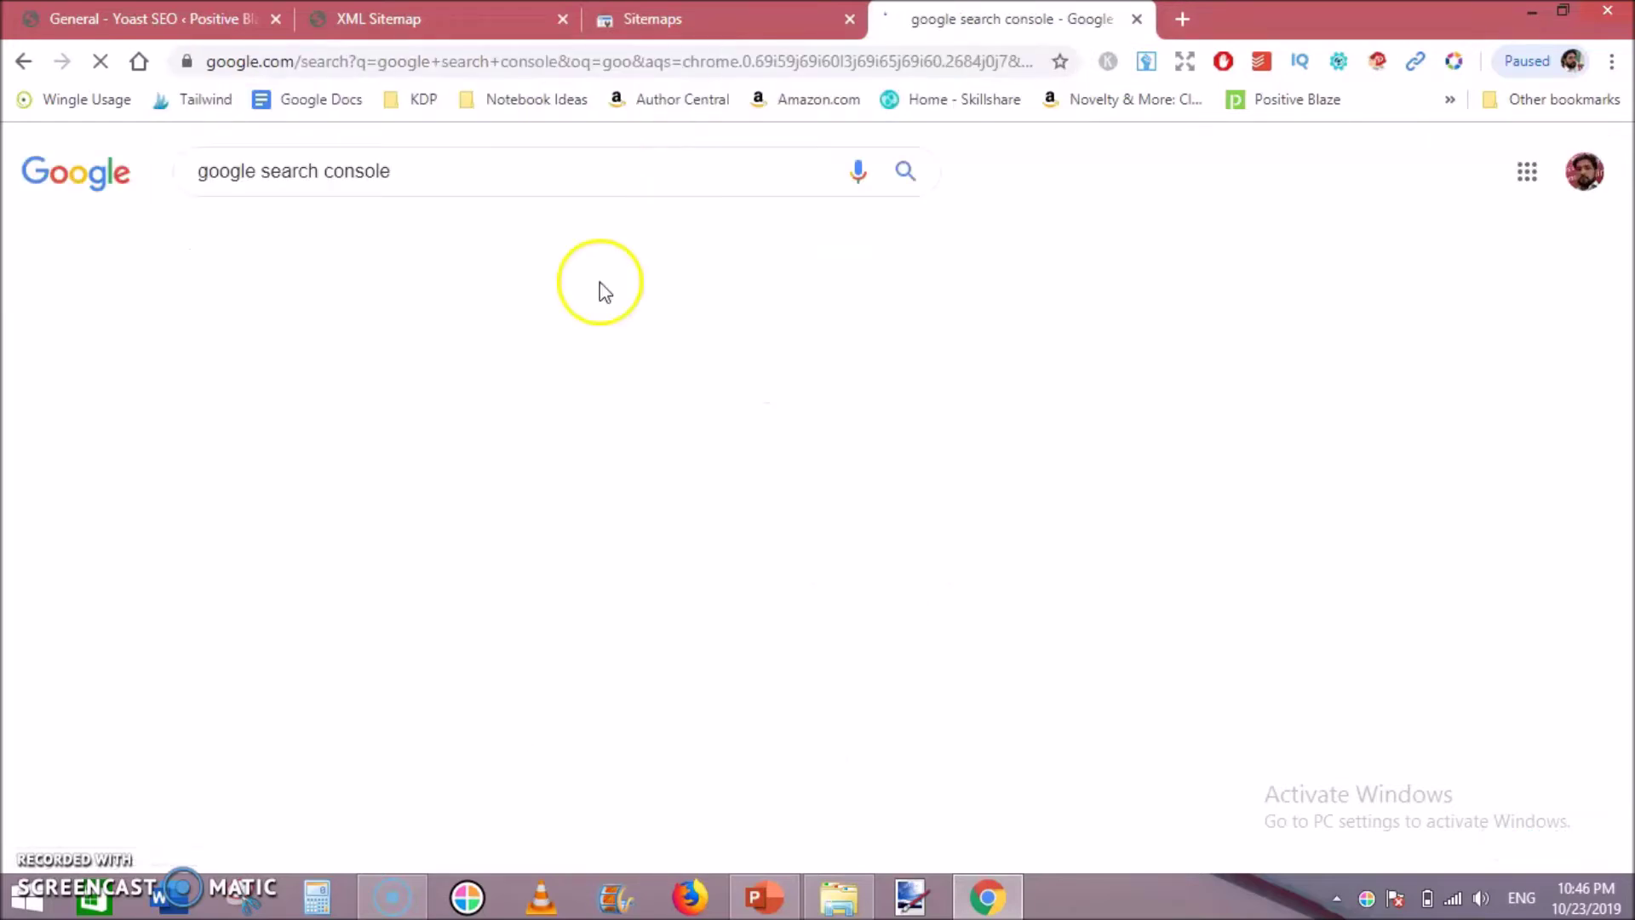
{"action": "left_click", "coordinate": [415, 341]}
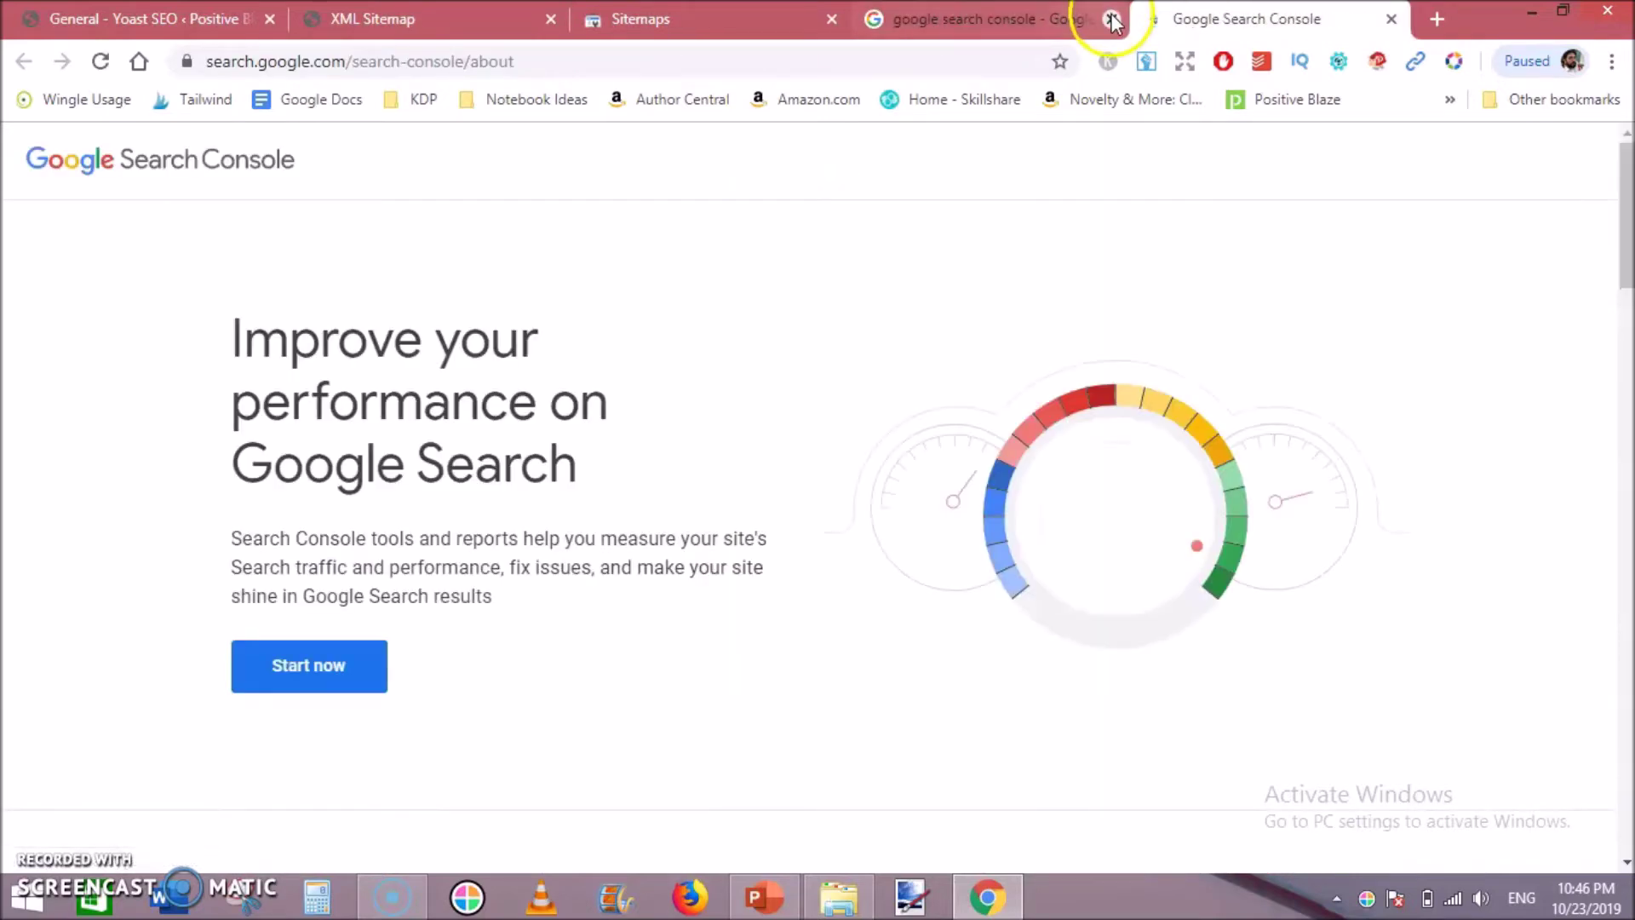
{"action": "left_click", "coordinate": [1112, 18]}
{"action": "left_click", "coordinate": [298, 686]}
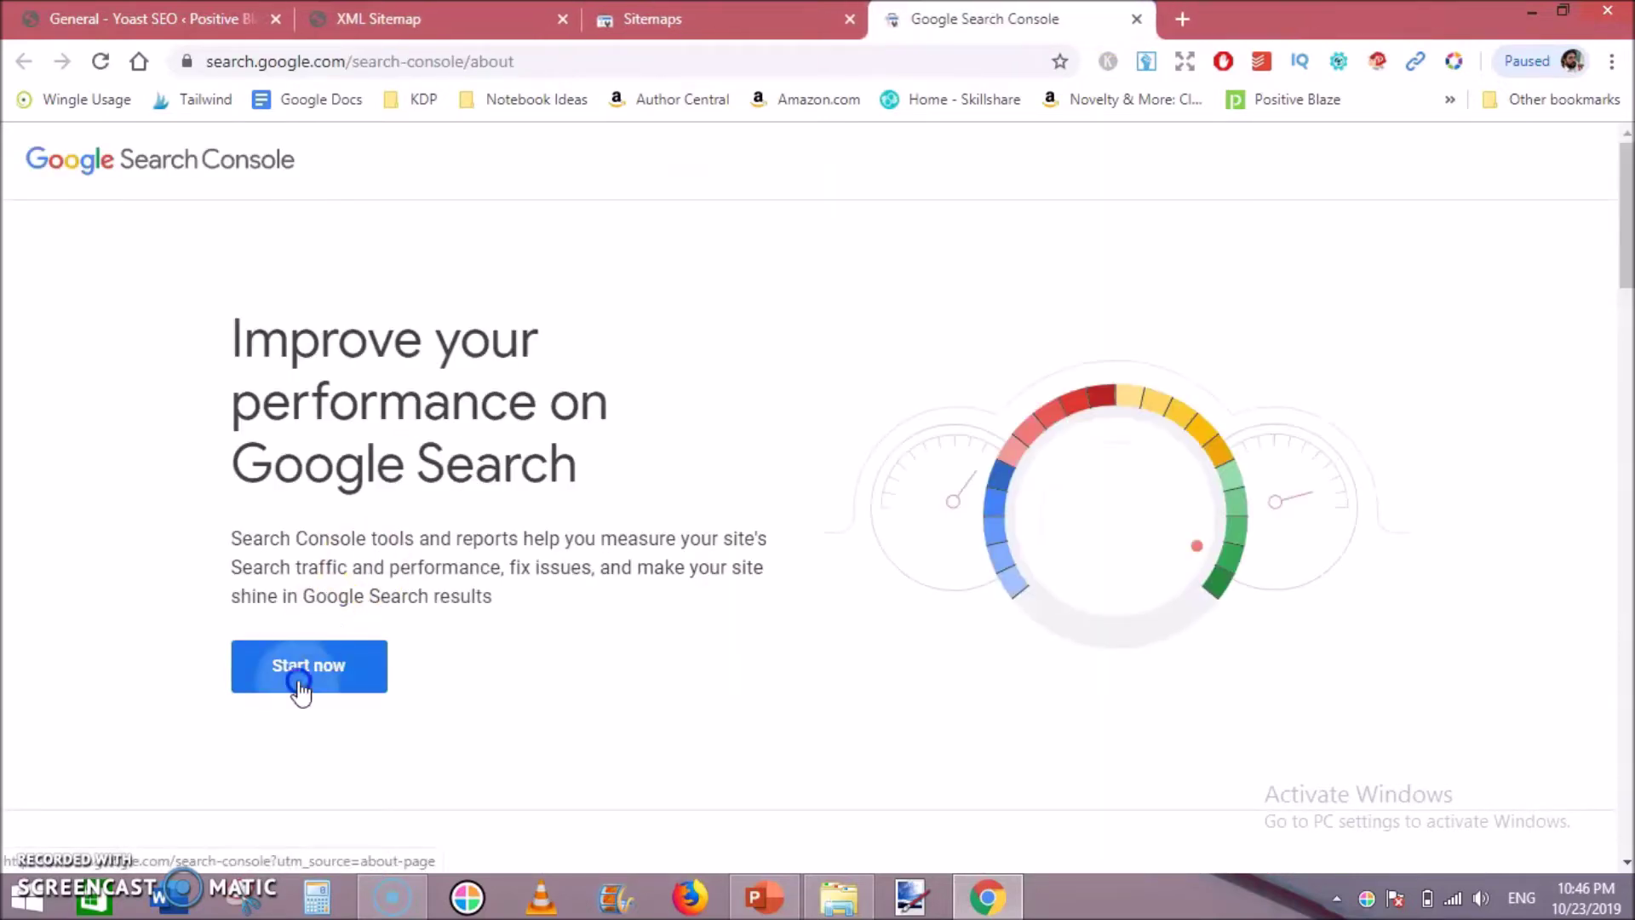
{"action": "left_click", "coordinate": [850, 19]}
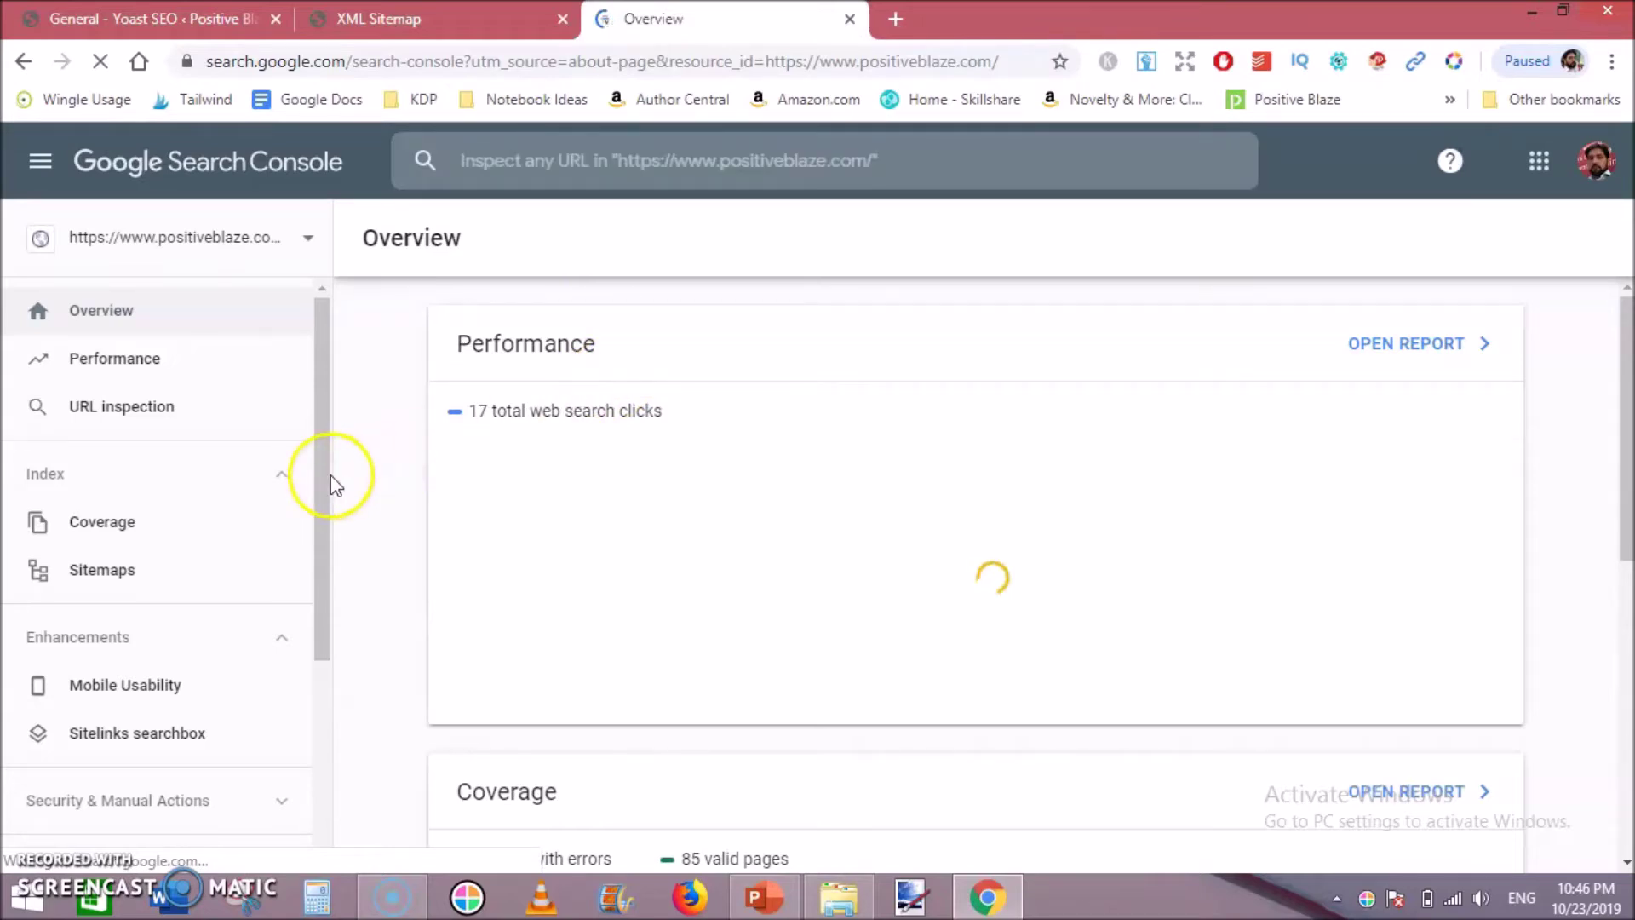
{"action": "left_click", "coordinate": [141, 577]}
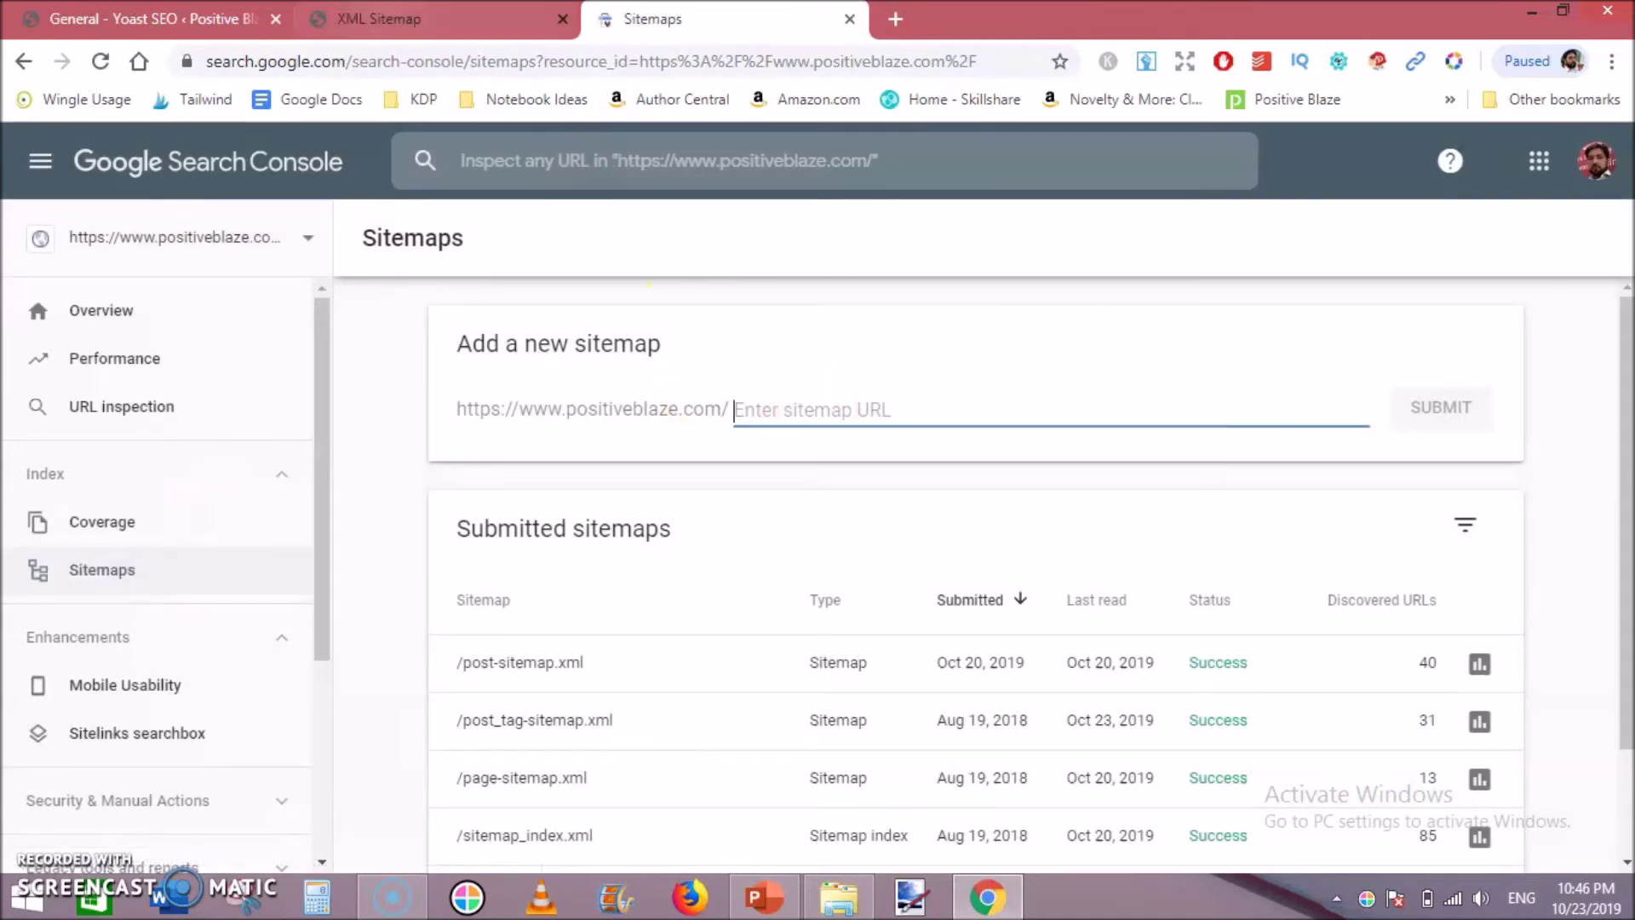
Submit sitemap_index.xml as a new sitemap for the site and dismiss the confirmation
{"action": "left_click", "coordinate": [457, 21]}
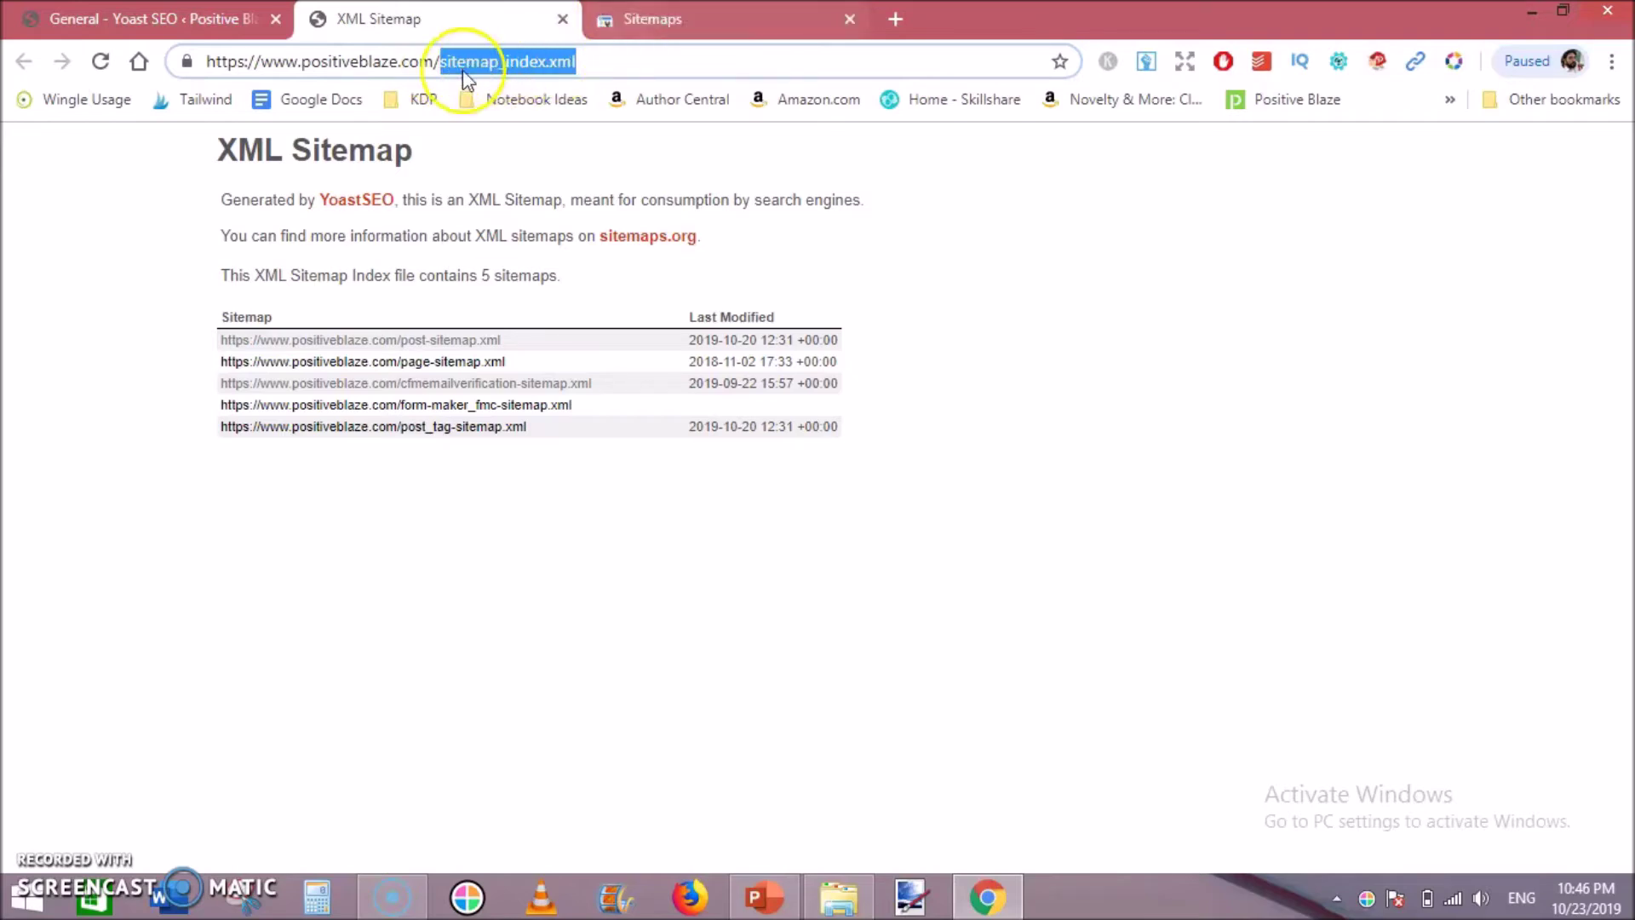
{"action": "left_click", "coordinate": [672, 20]}
{"action": "left_click", "coordinate": [804, 414]}
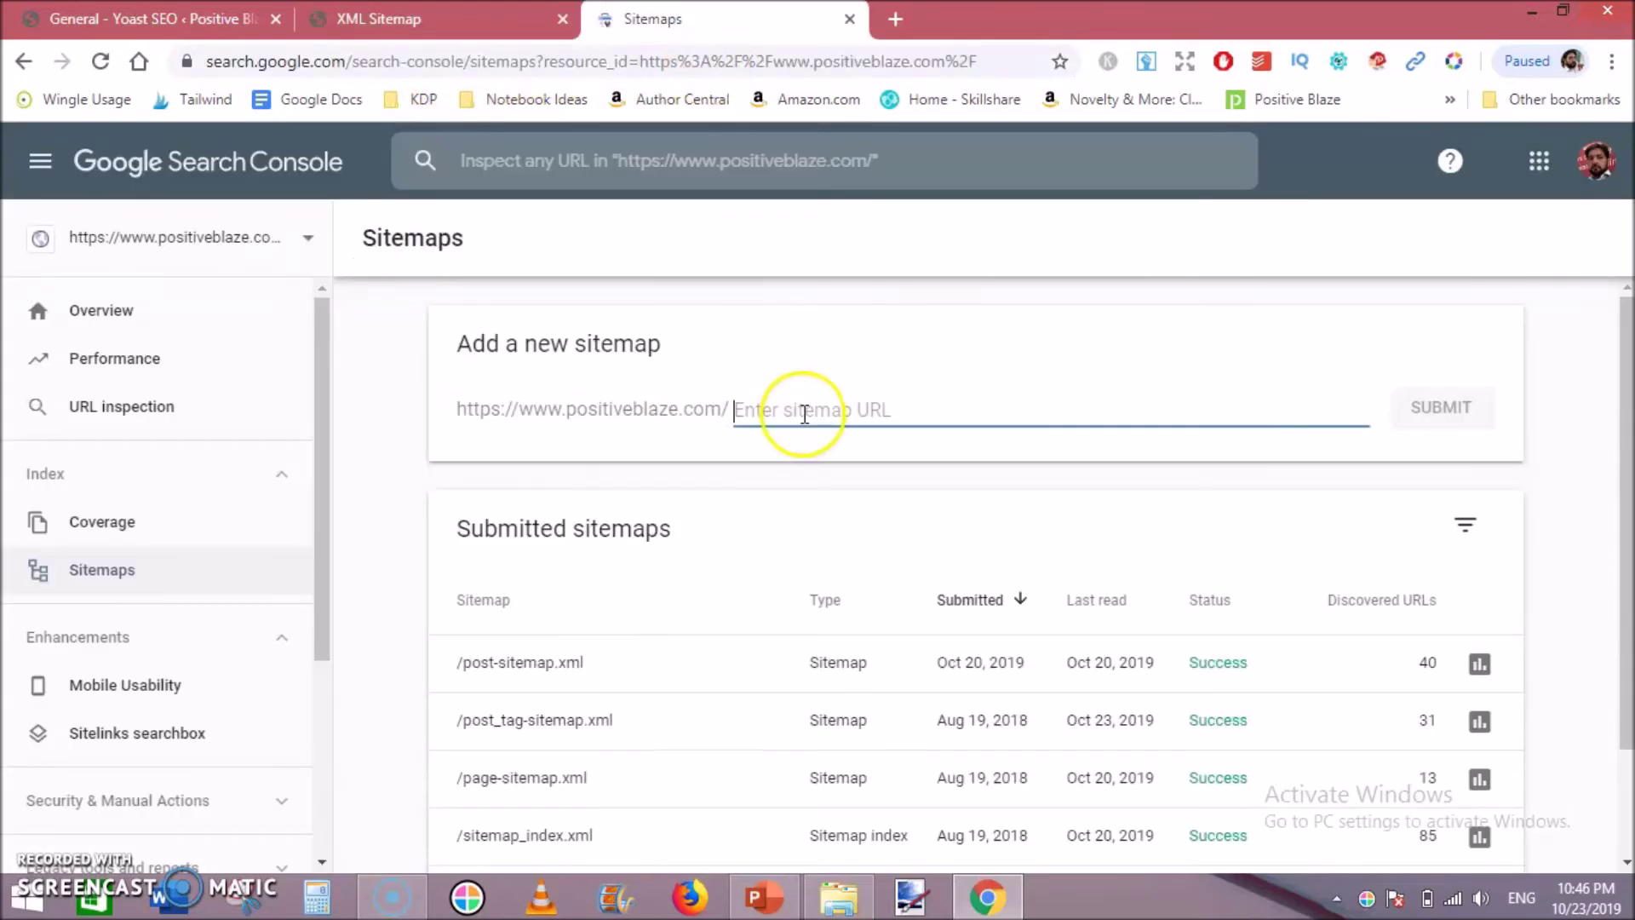
{"action": "type", "text": "sitemap_index.xml"}
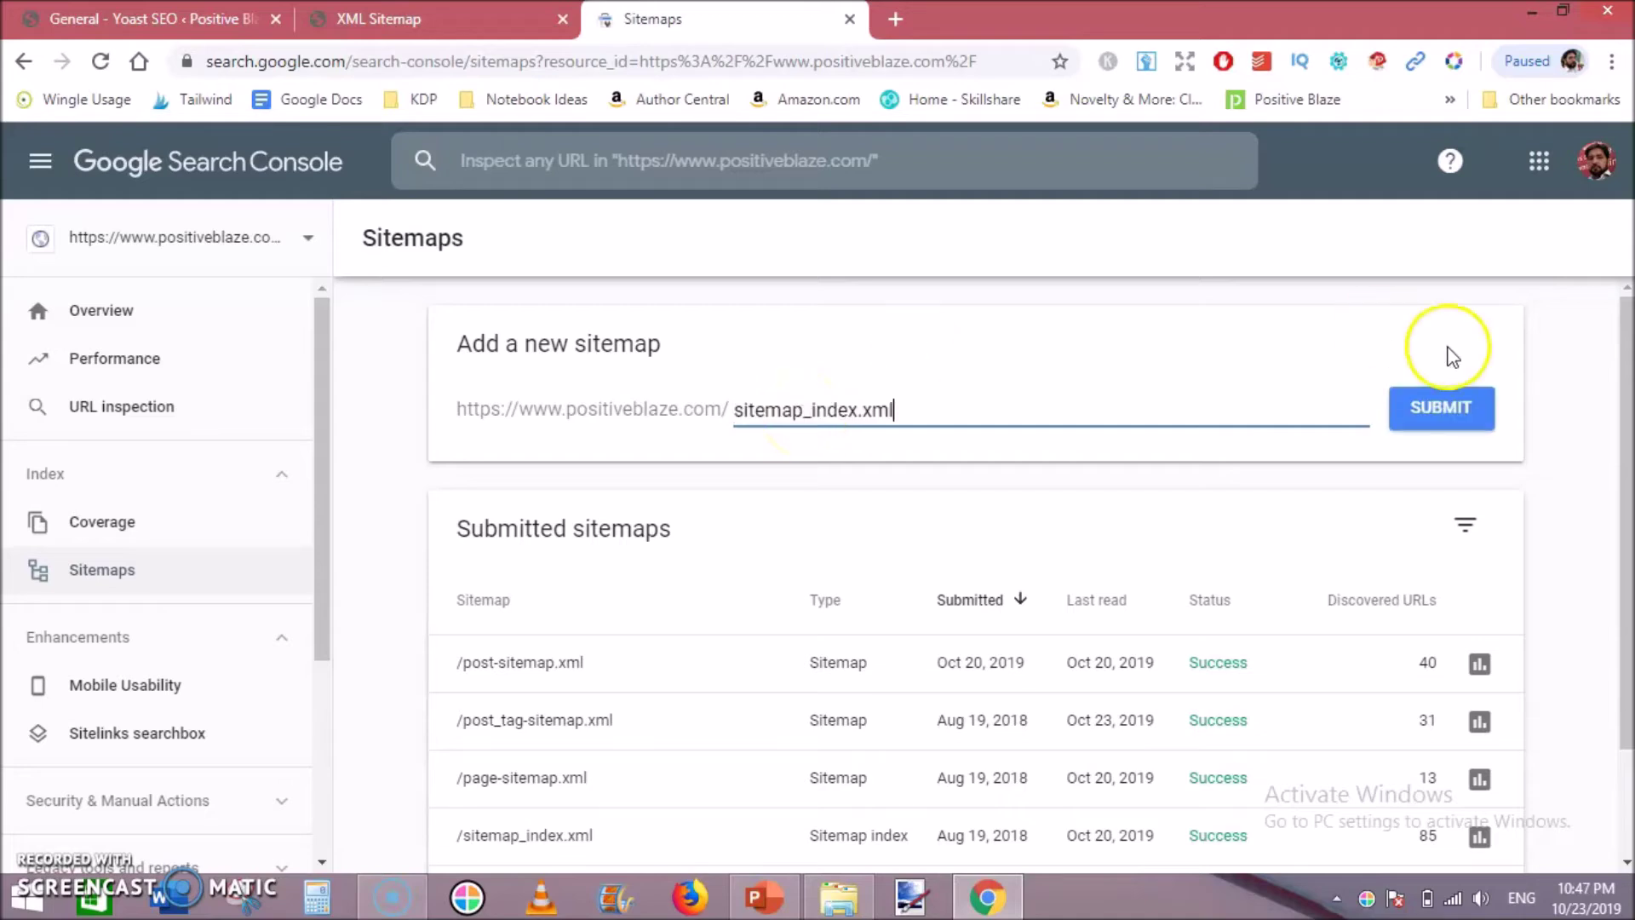
{"action": "left_click", "coordinate": [1444, 411]}
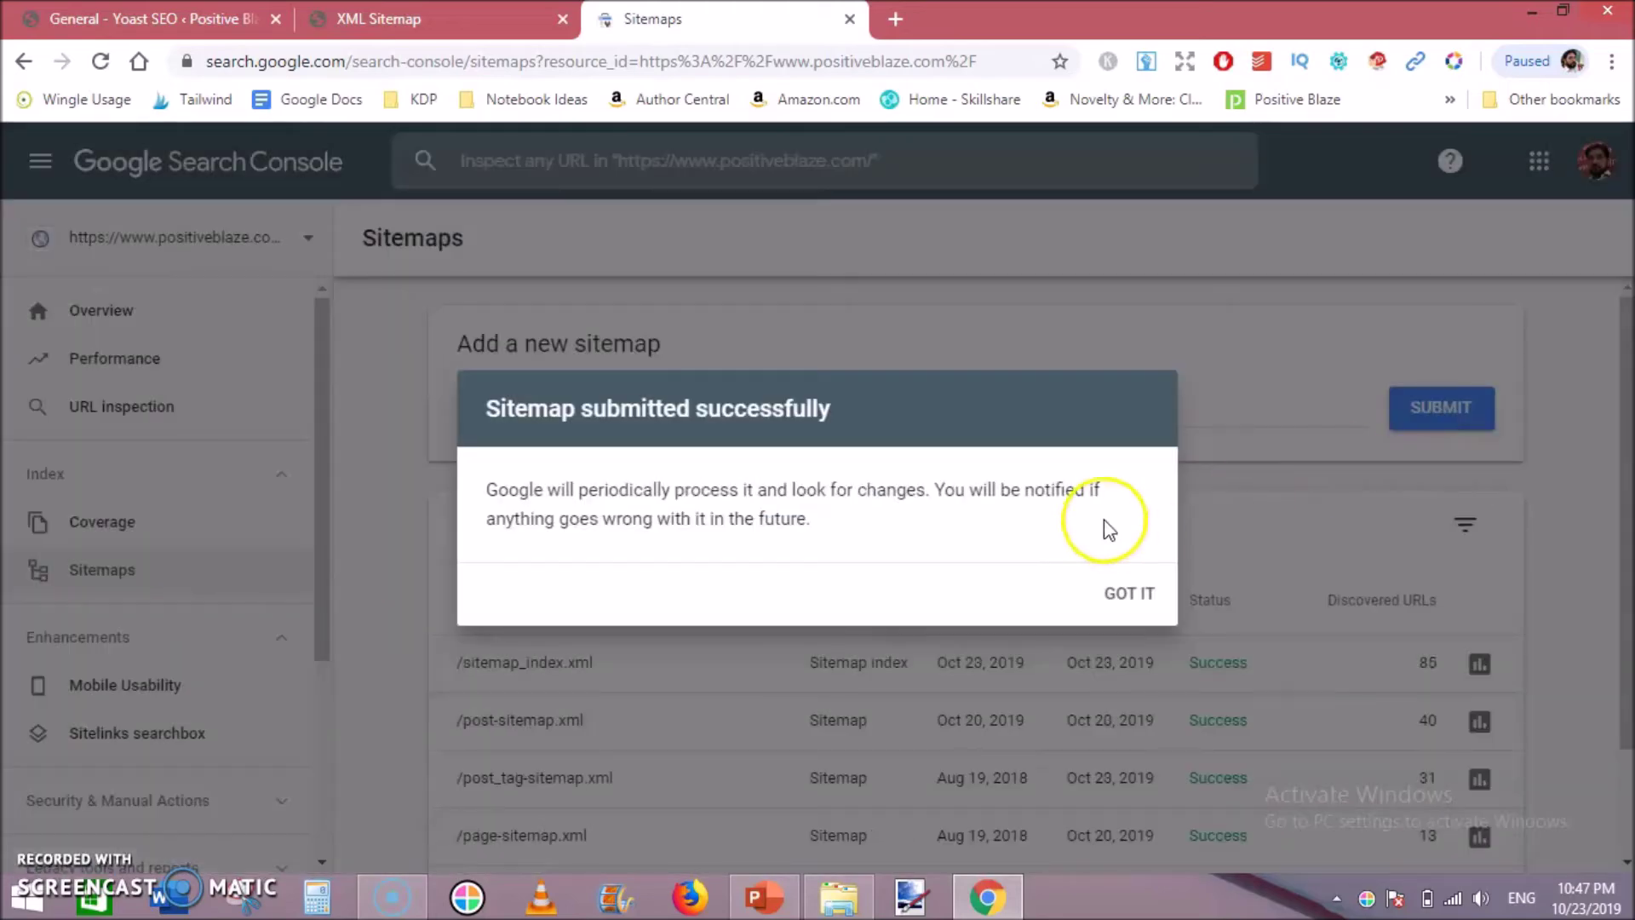
{"action": "left_click", "coordinate": [1133, 593]}
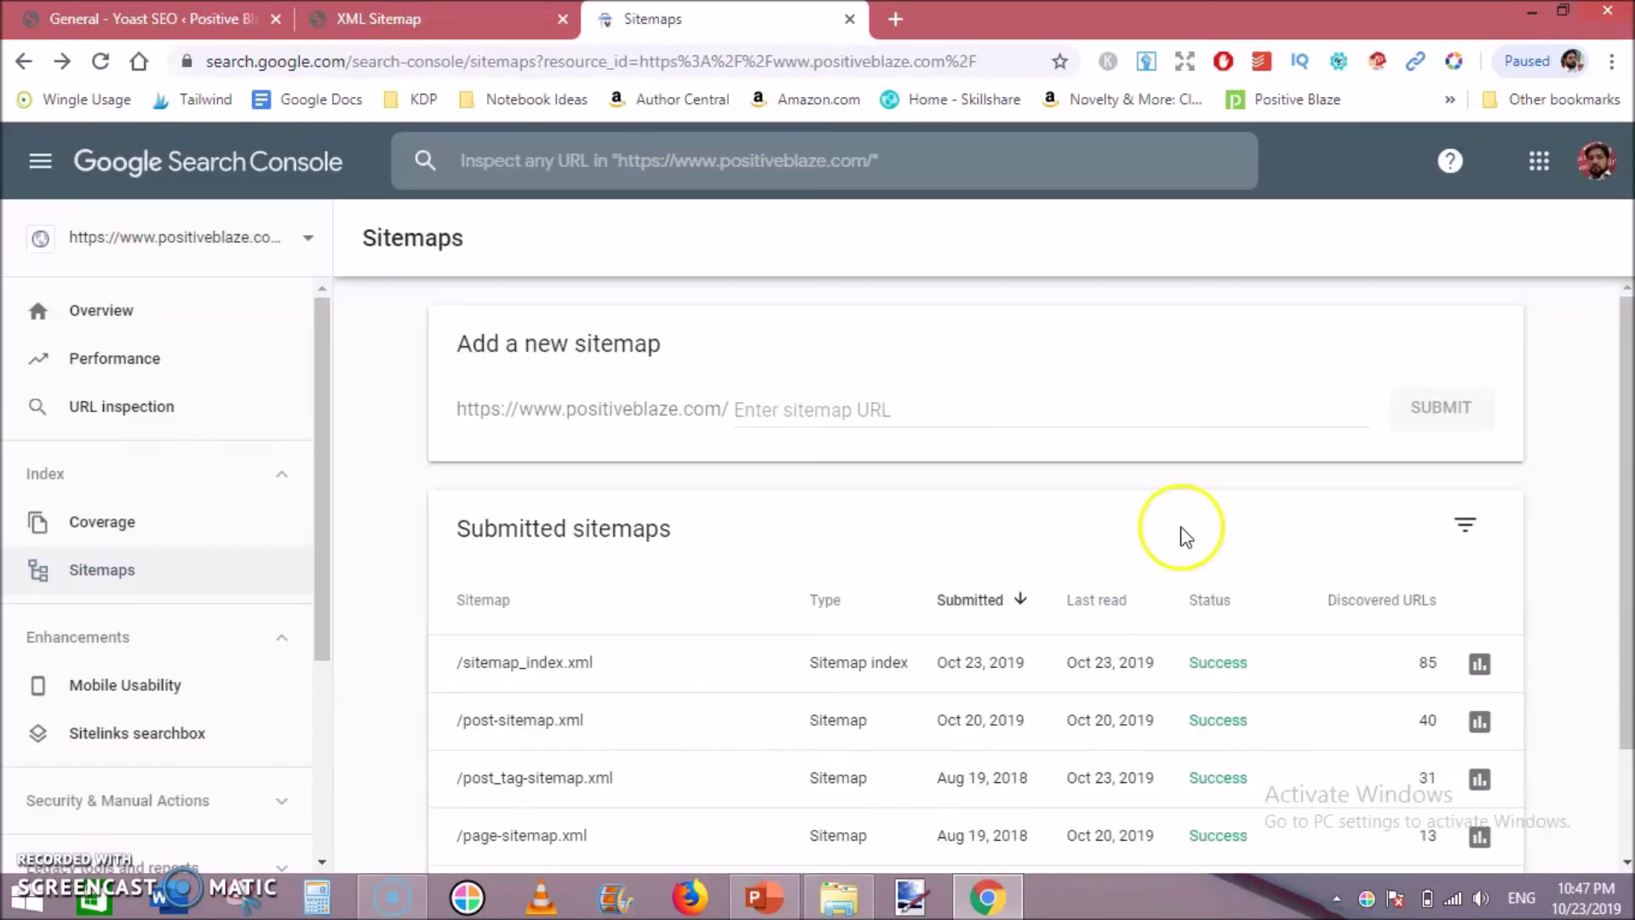
Open the post sitemap from the site's XML sitemap index and copy the post-sitemap.xml part of its address
{"action": "scroll", "coordinate": [1606, 357], "scroll_direction": "down", "scroll_amount": 2}
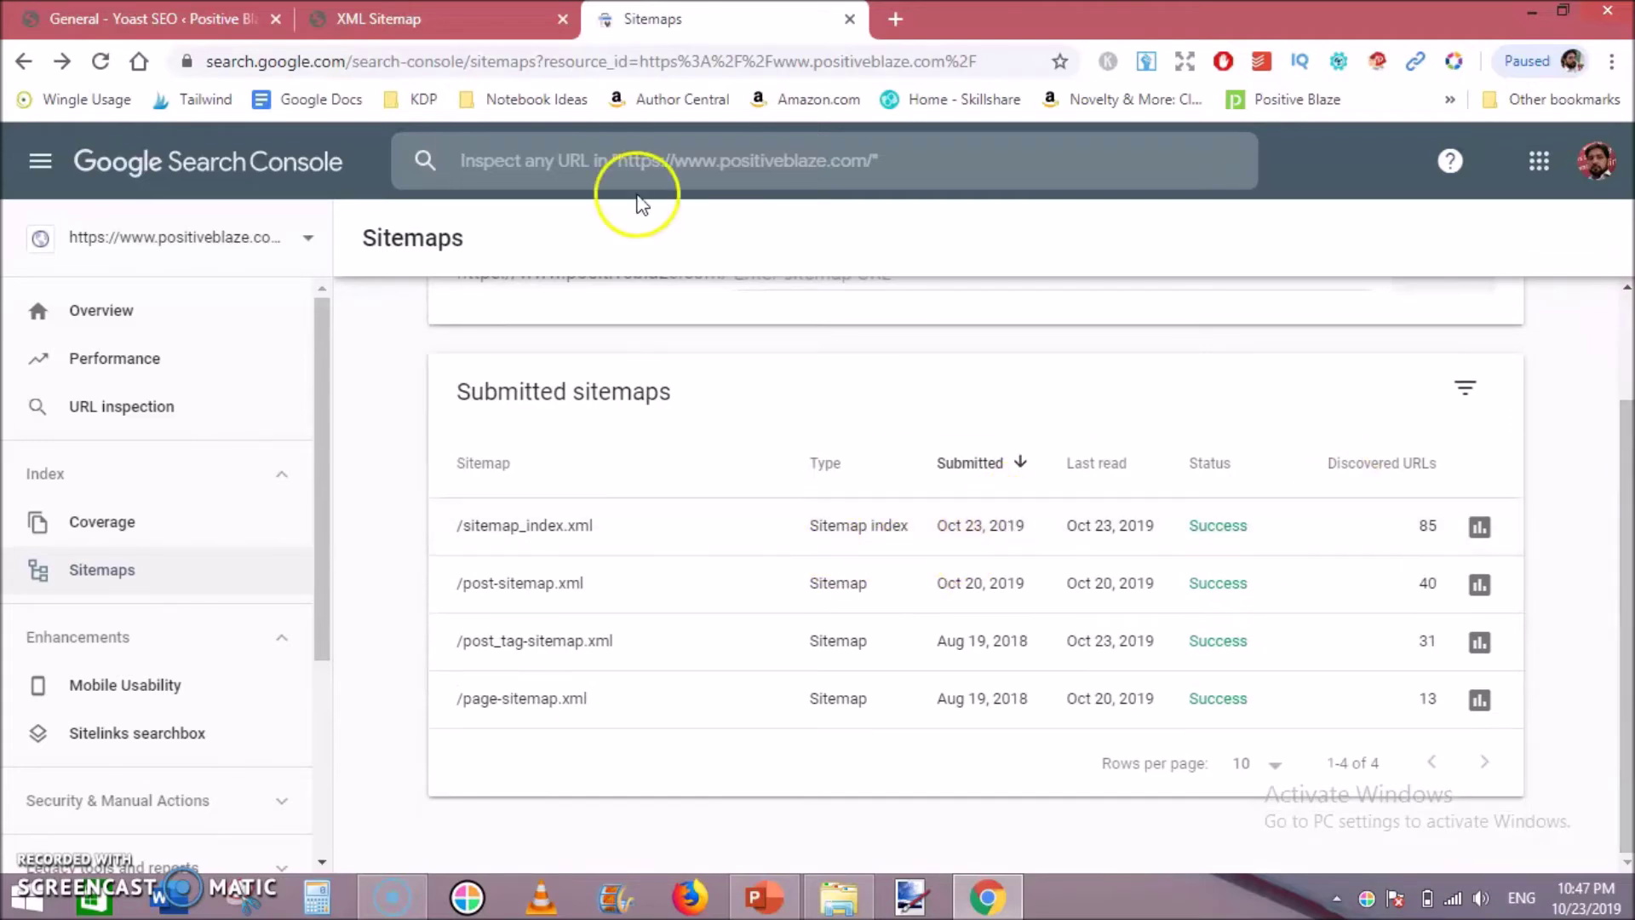
{"action": "left_click", "coordinate": [430, 18]}
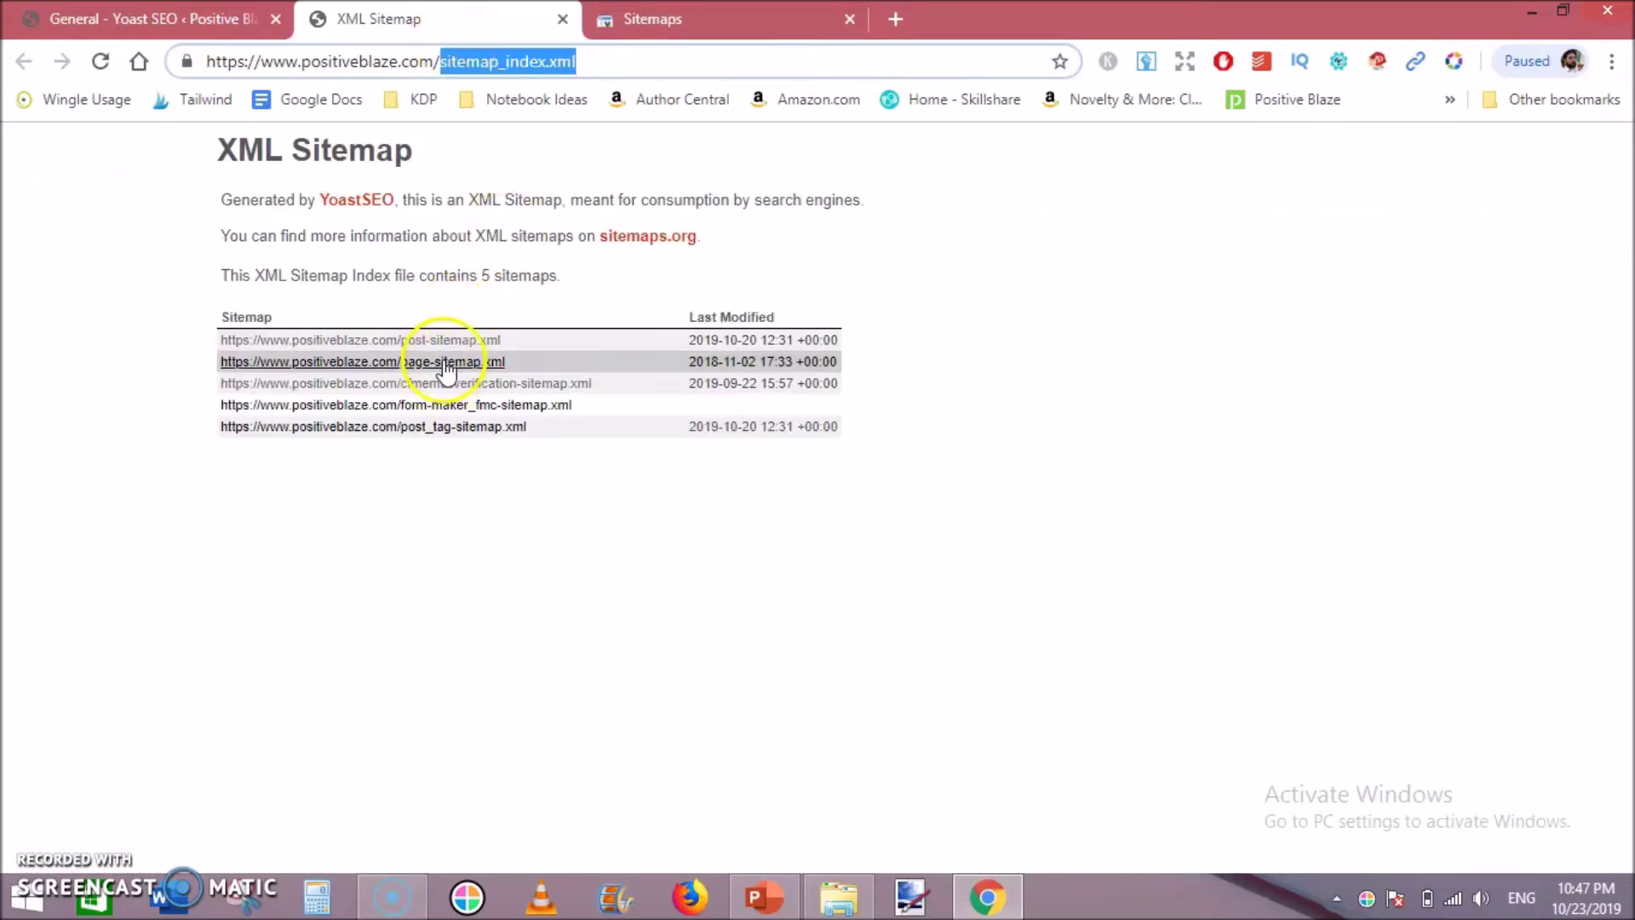
{"action": "left_click", "coordinate": [449, 342]}
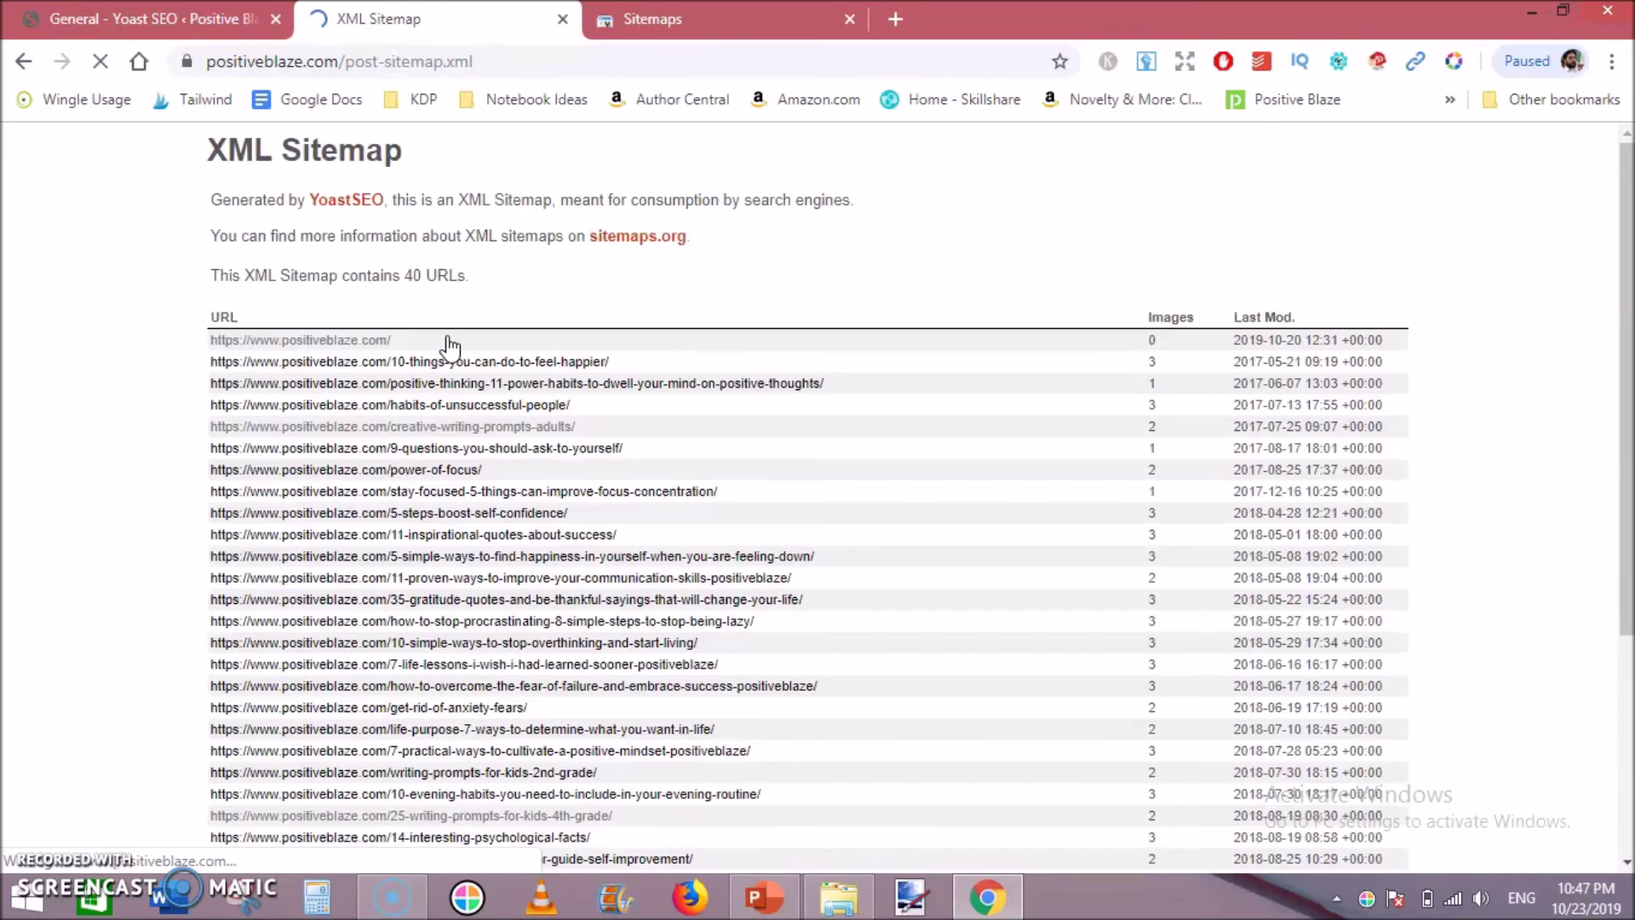
{"action": "left_click_drag", "start_coordinate": [501, 62], "coordinate": [347, 68]}
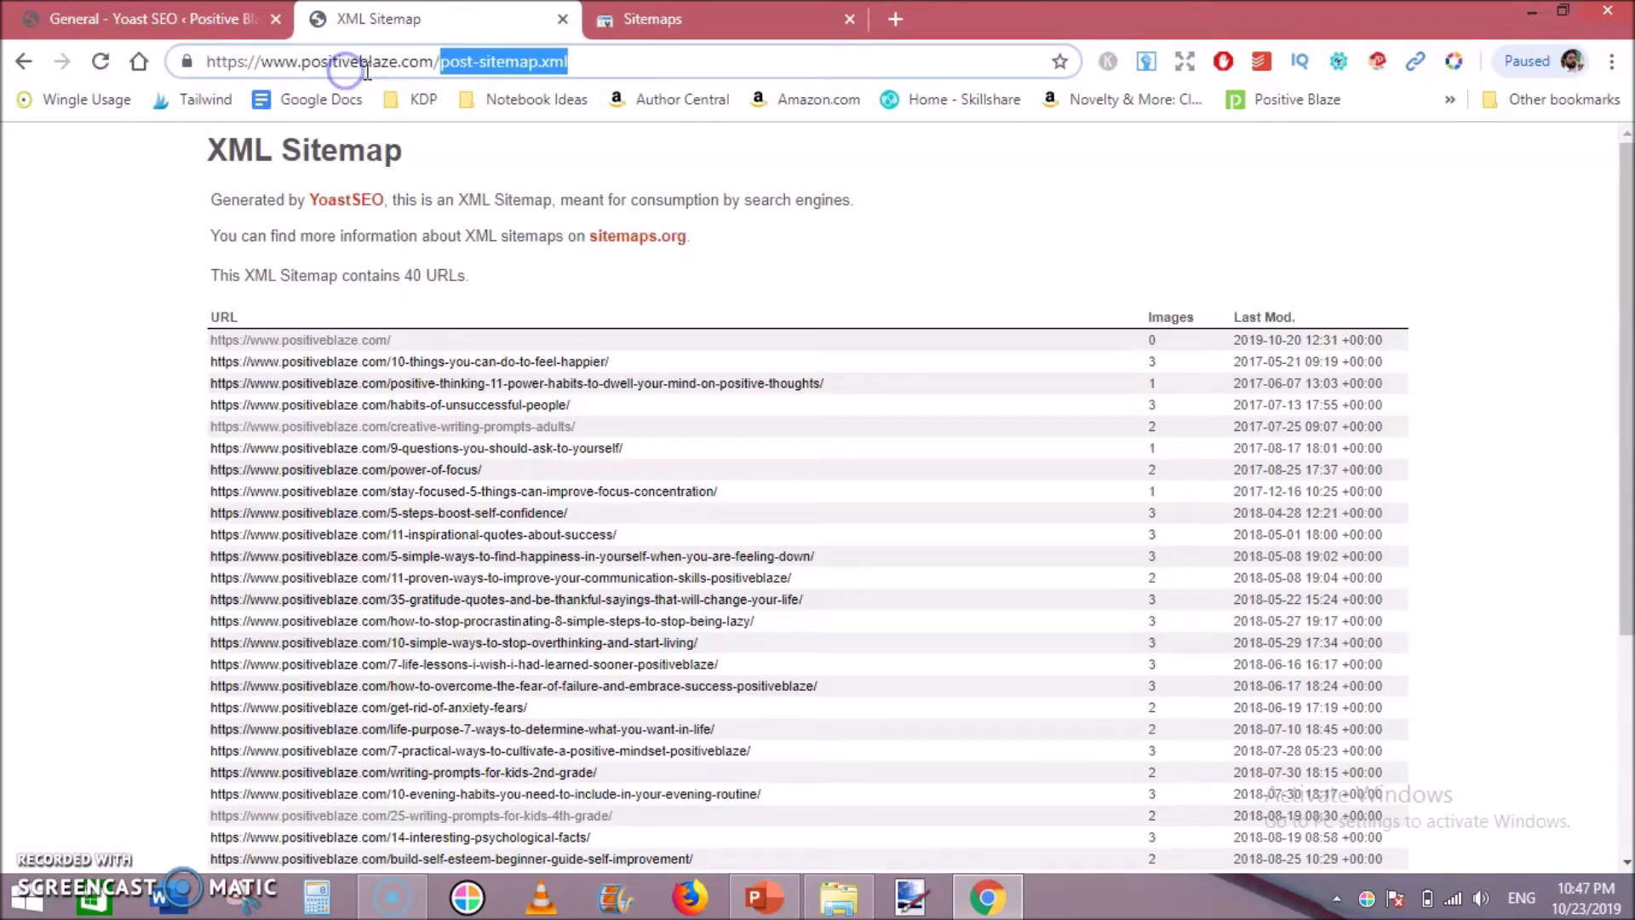
{"action": "right_click", "coordinate": [513, 64]}
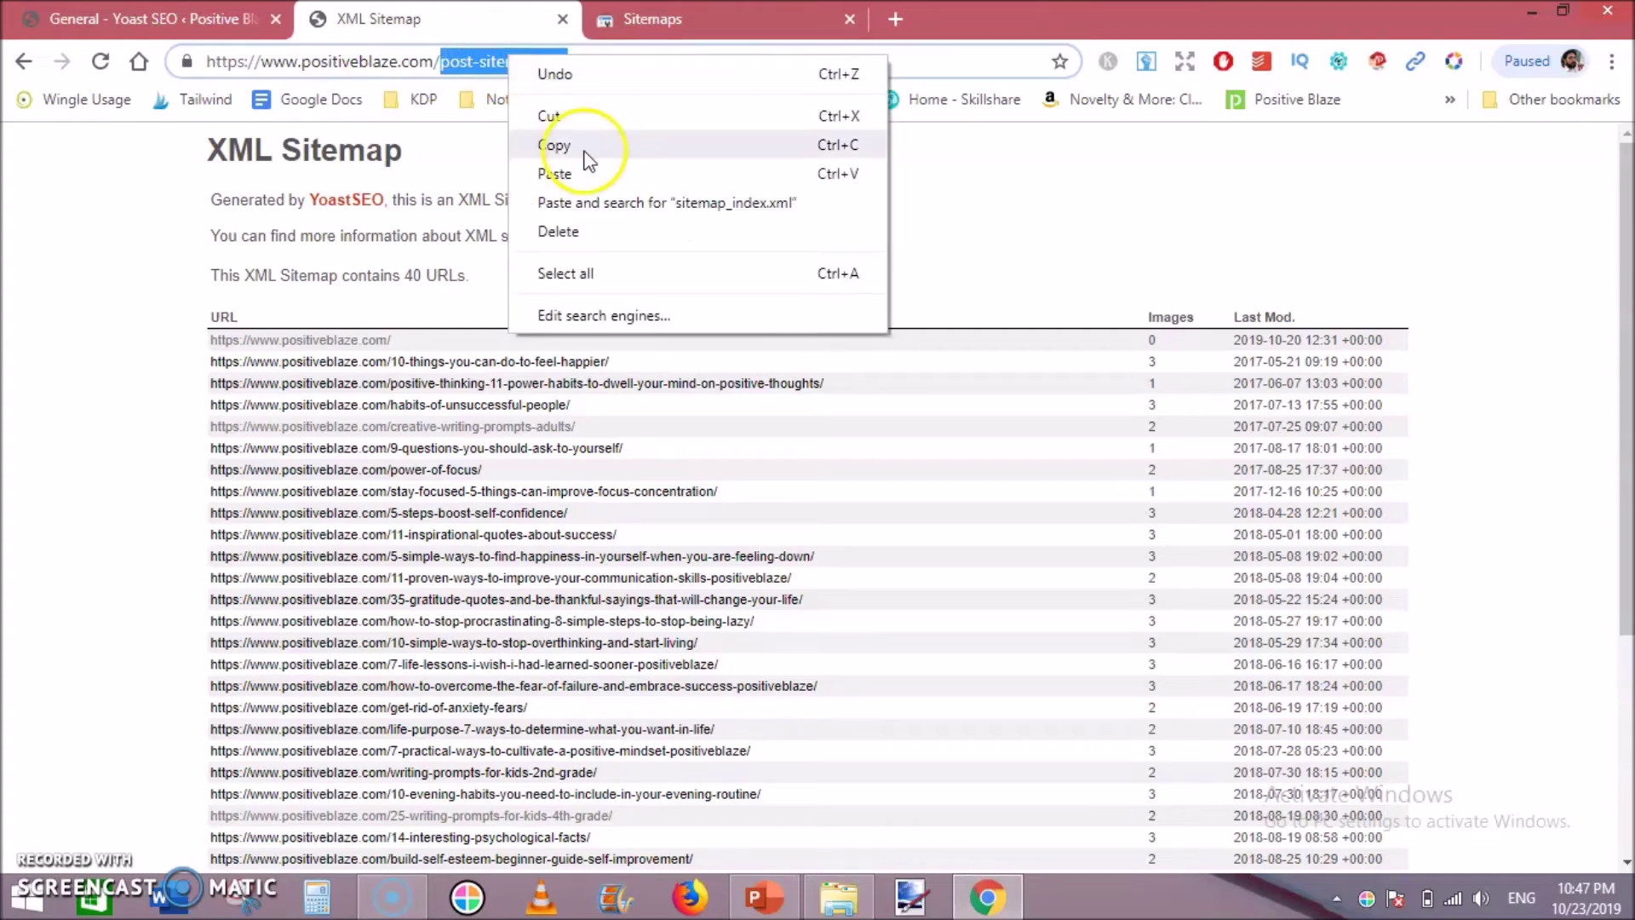
{"action": "left_click", "coordinate": [620, 145]}
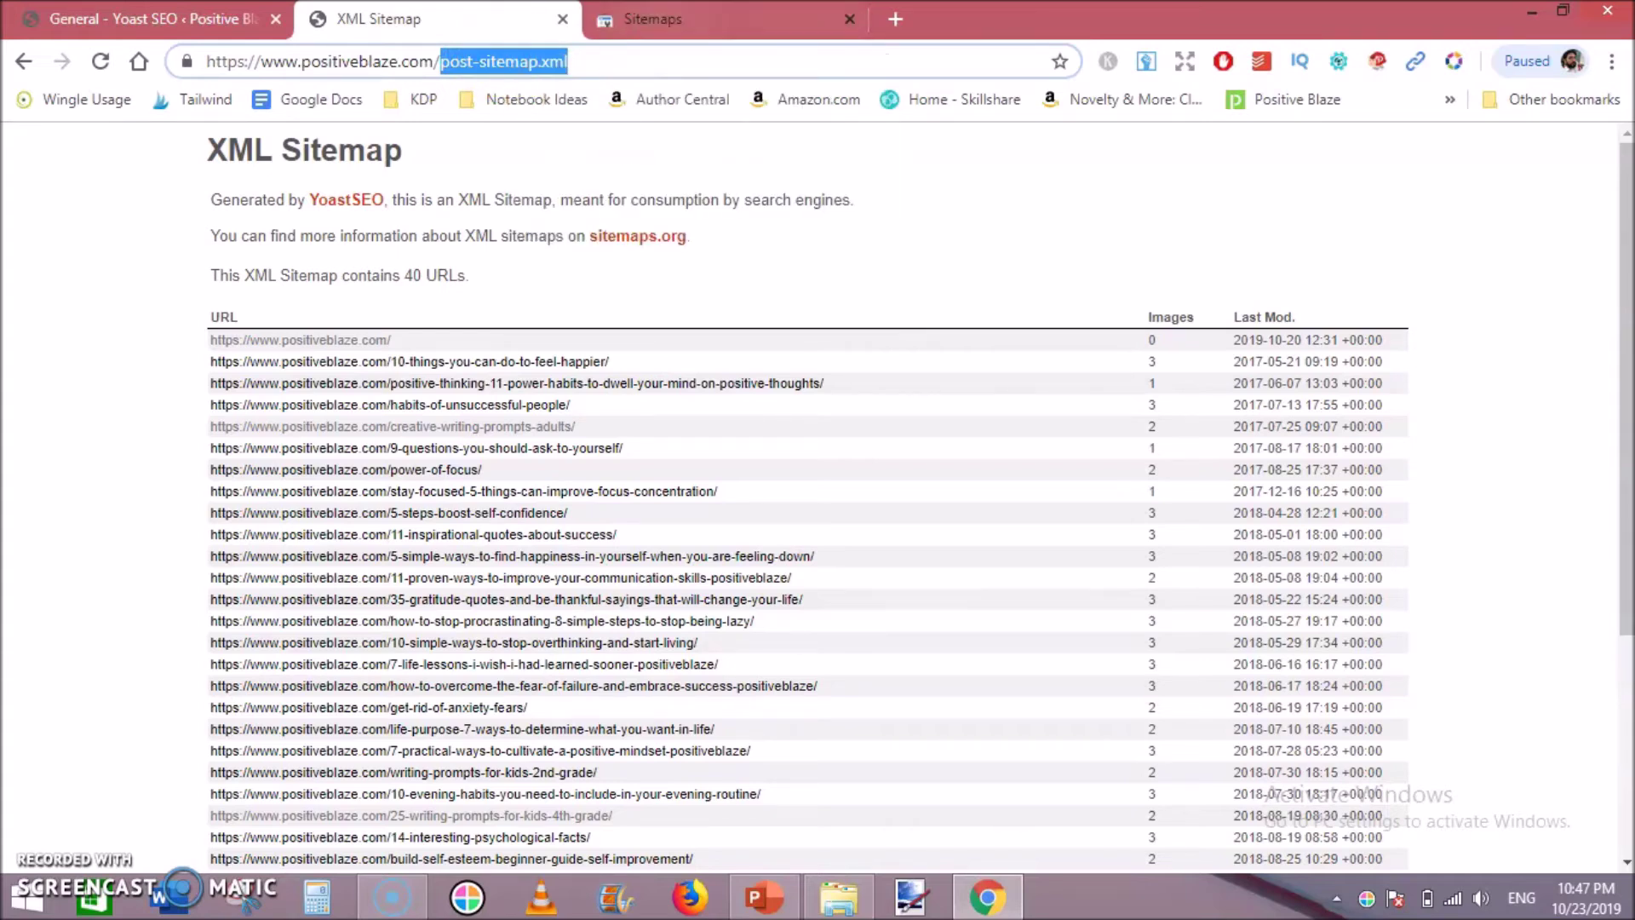
Submit post-sitemap.xml as a new sitemap in Search Console and dismiss the confirmation
{"action": "left_click", "coordinate": [714, 19]}
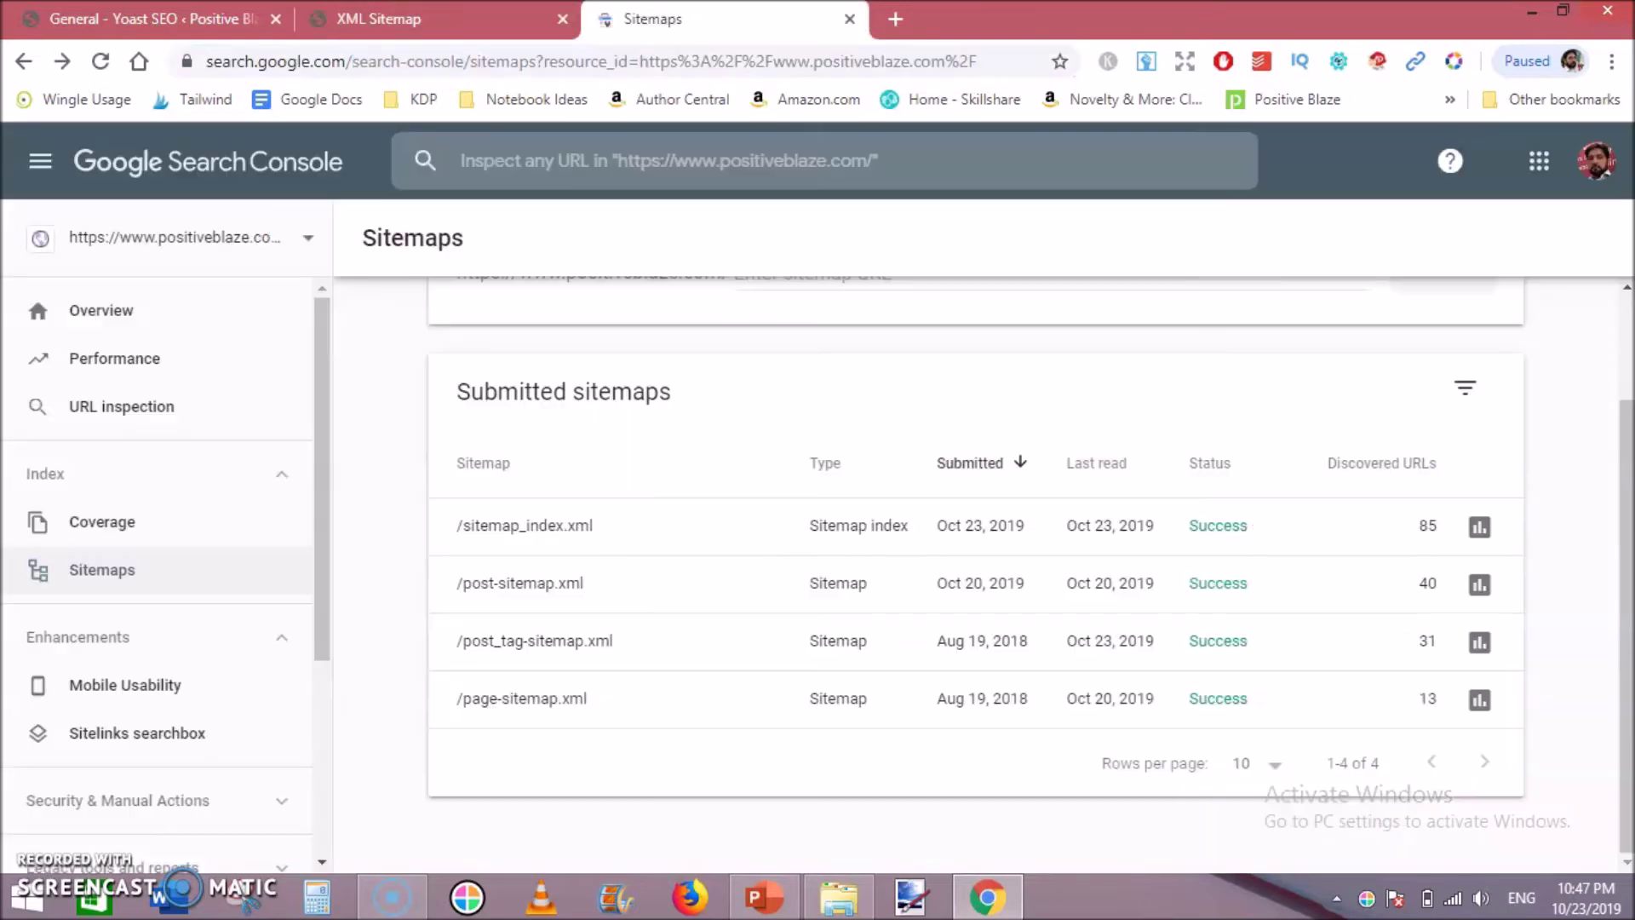
{"action": "scroll", "coordinate": [1417, 457], "scroll_direction": "up", "scroll_amount": 2}
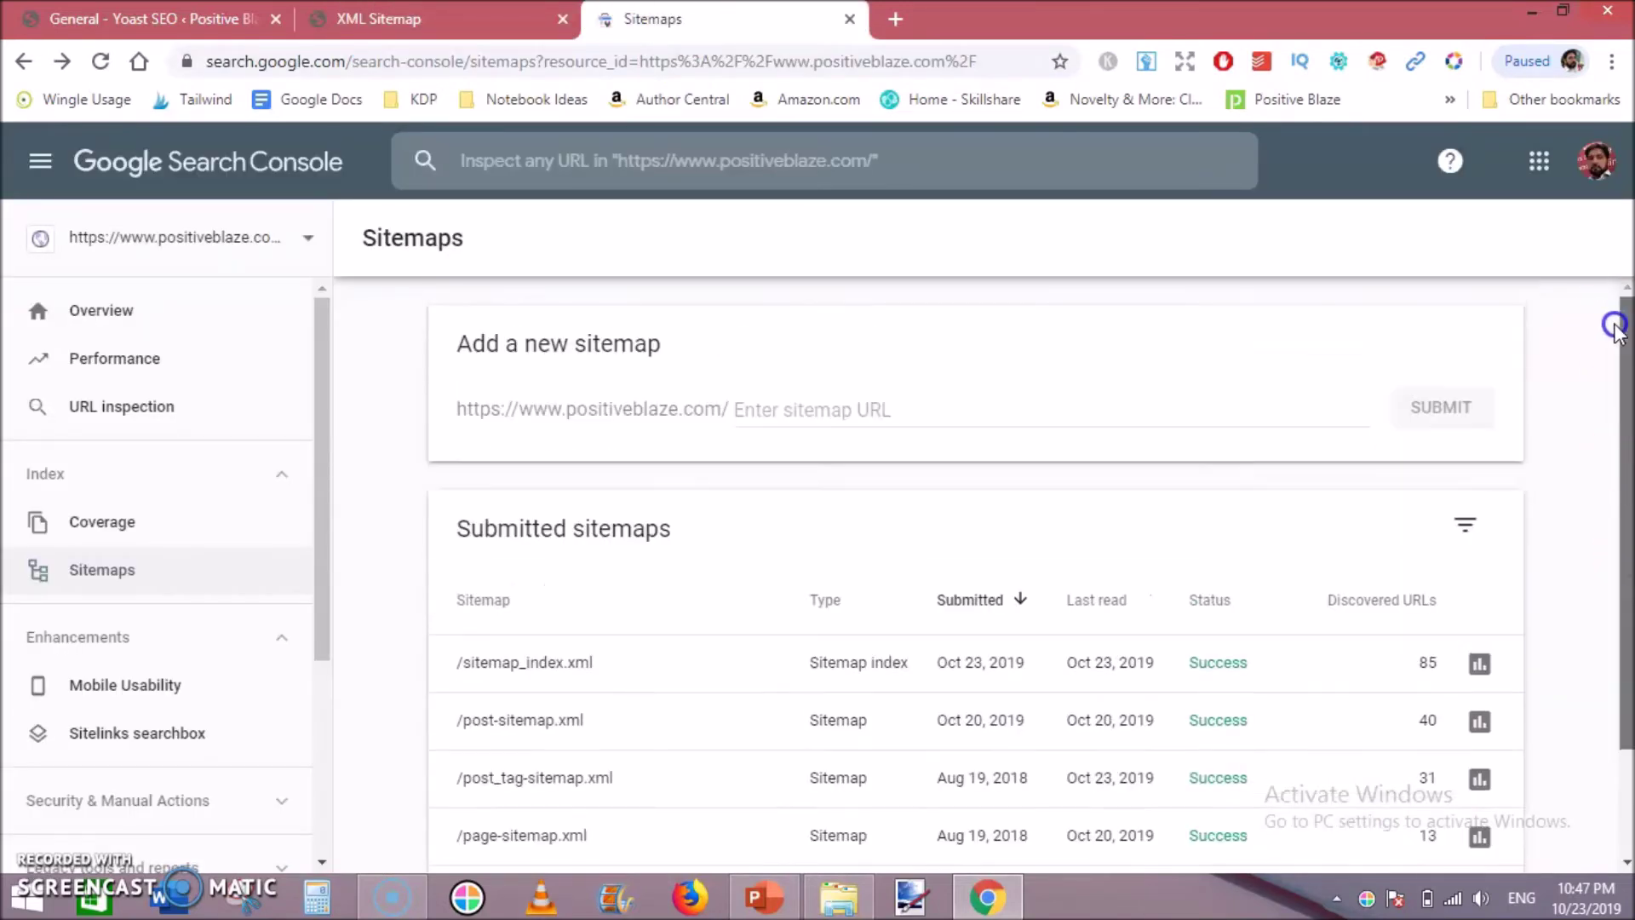
{"action": "left_click", "coordinate": [940, 409]}
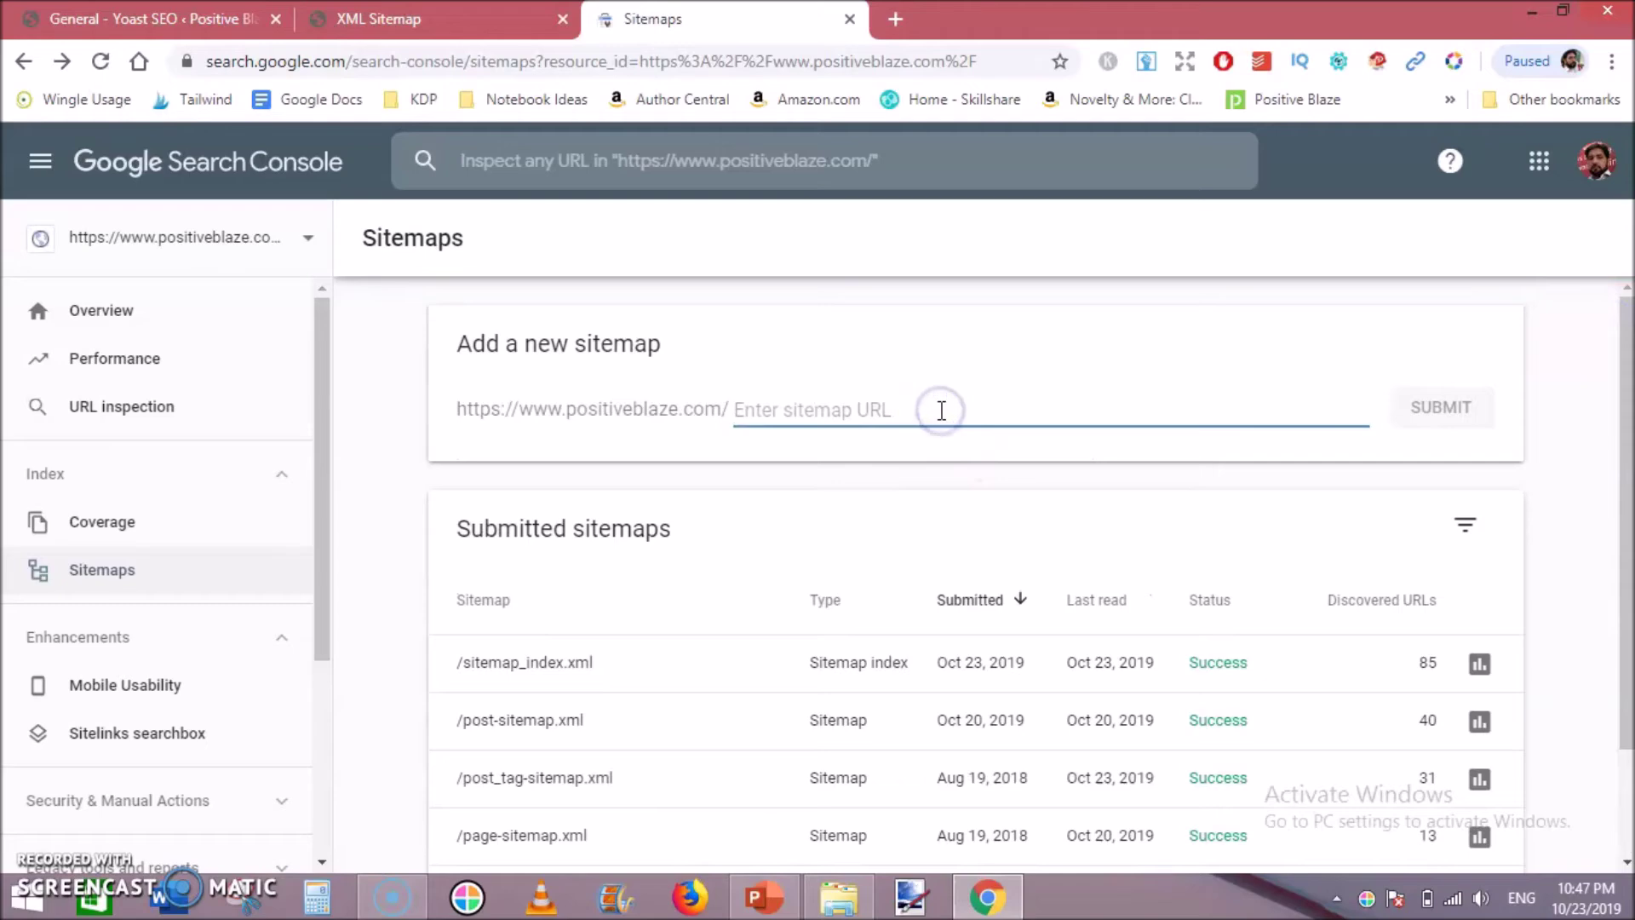
{"action": "key", "text": "ctrl+v"}
{"action": "left_click", "coordinate": [1441, 409]}
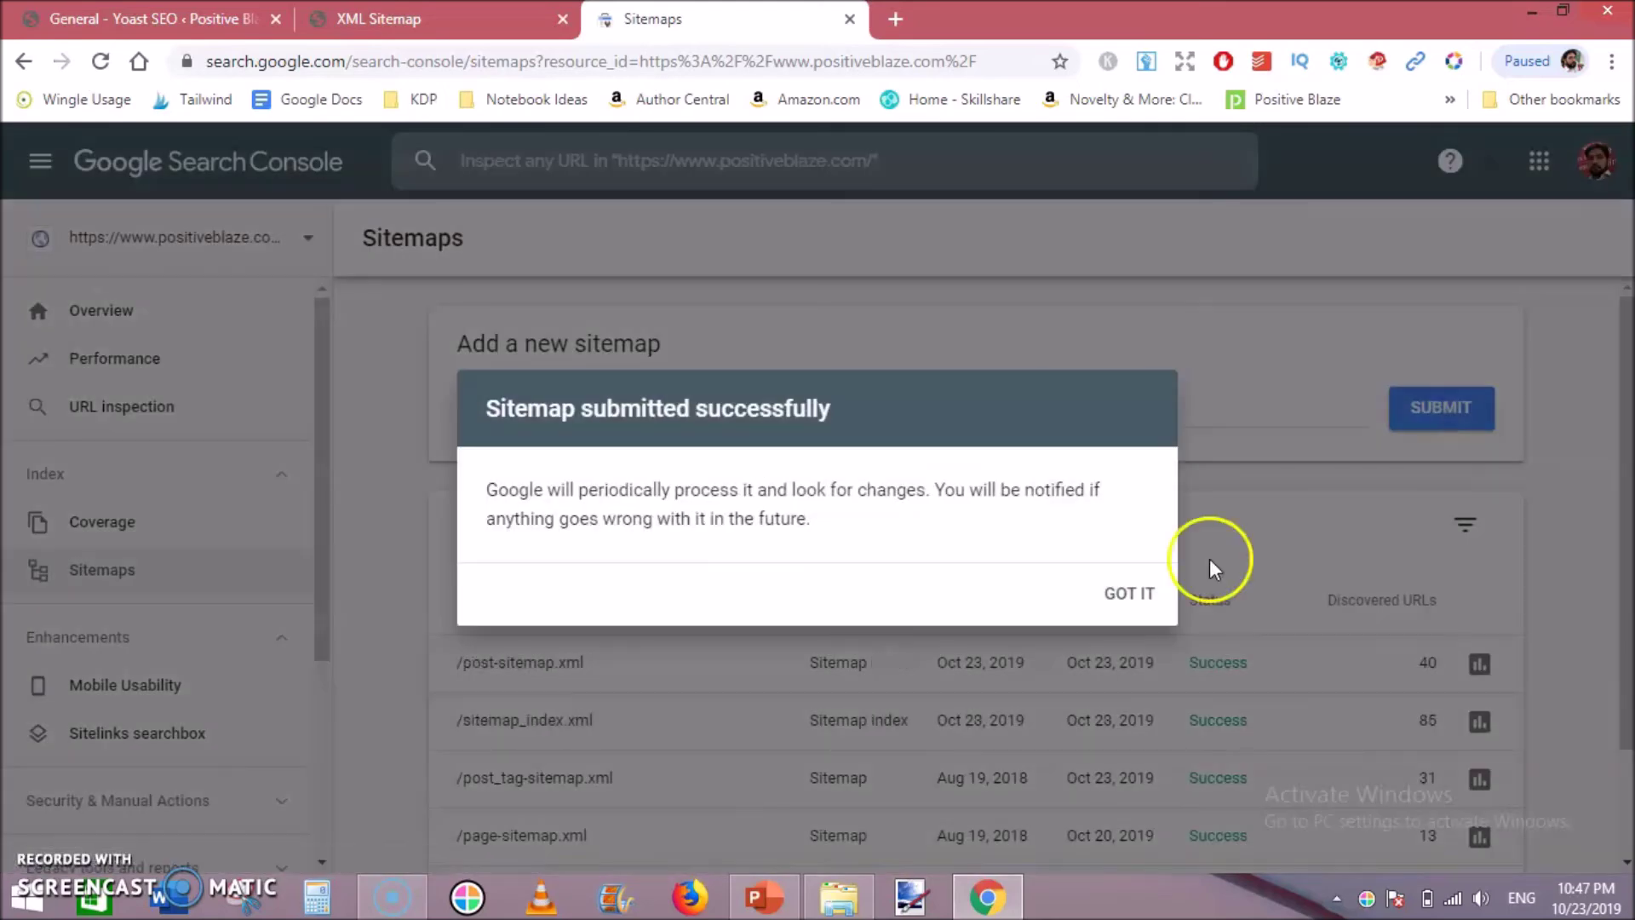
{"action": "left_click", "coordinate": [1129, 594]}
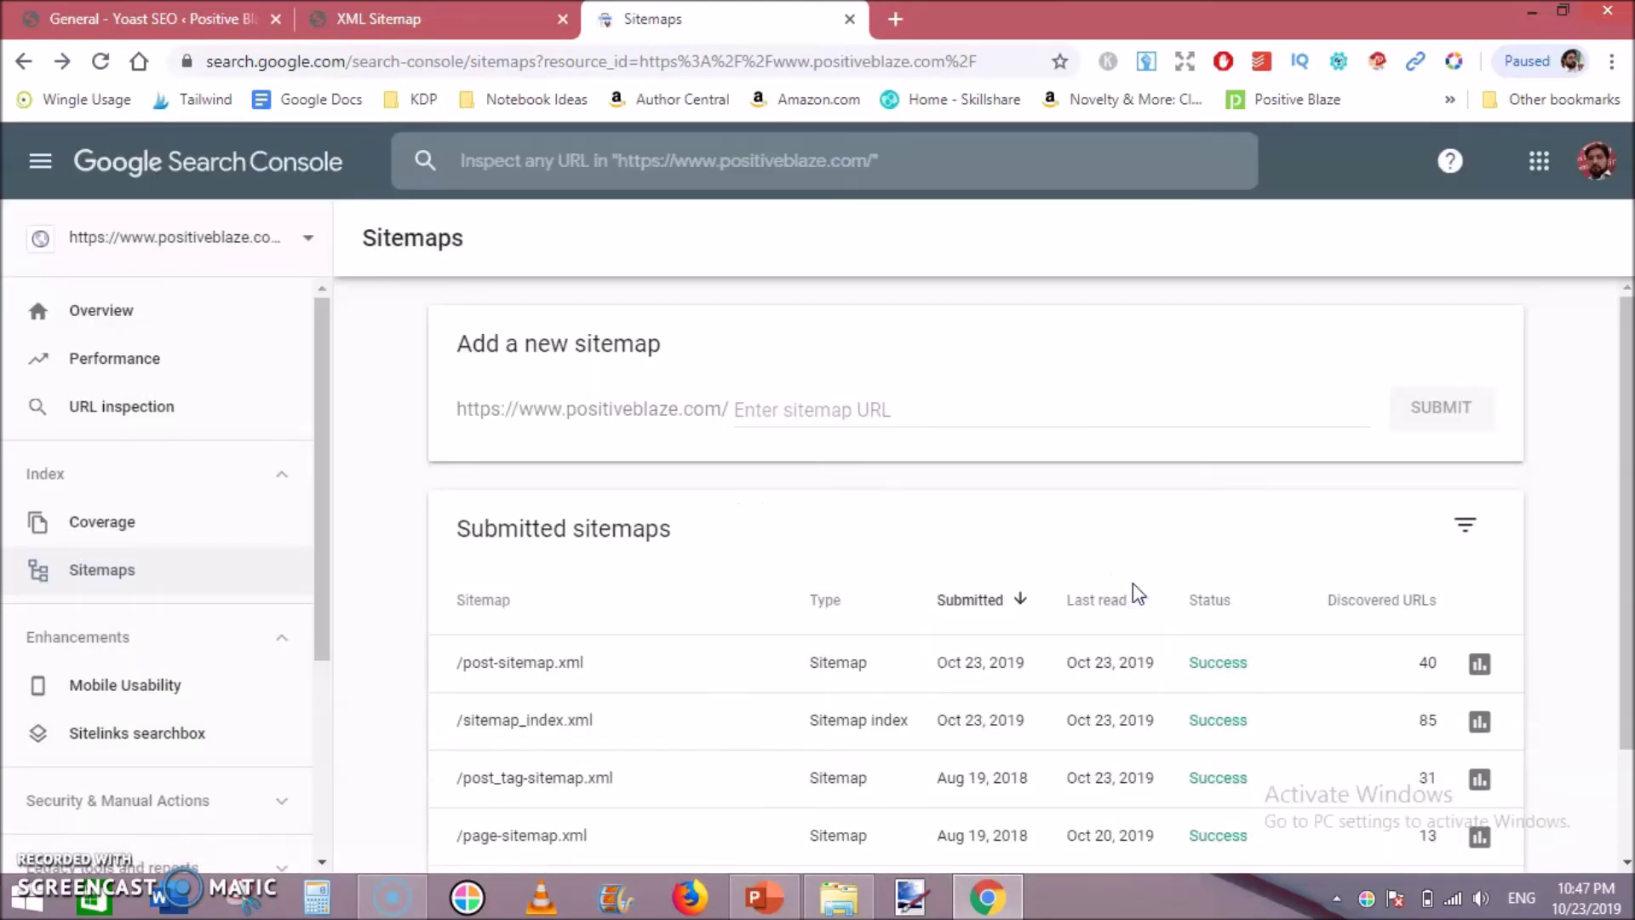
Close the post sitemap page and reopen the generated XML sitemap from the Yoast SEO feature settings
{"action": "left_click", "coordinate": [379, 19]}
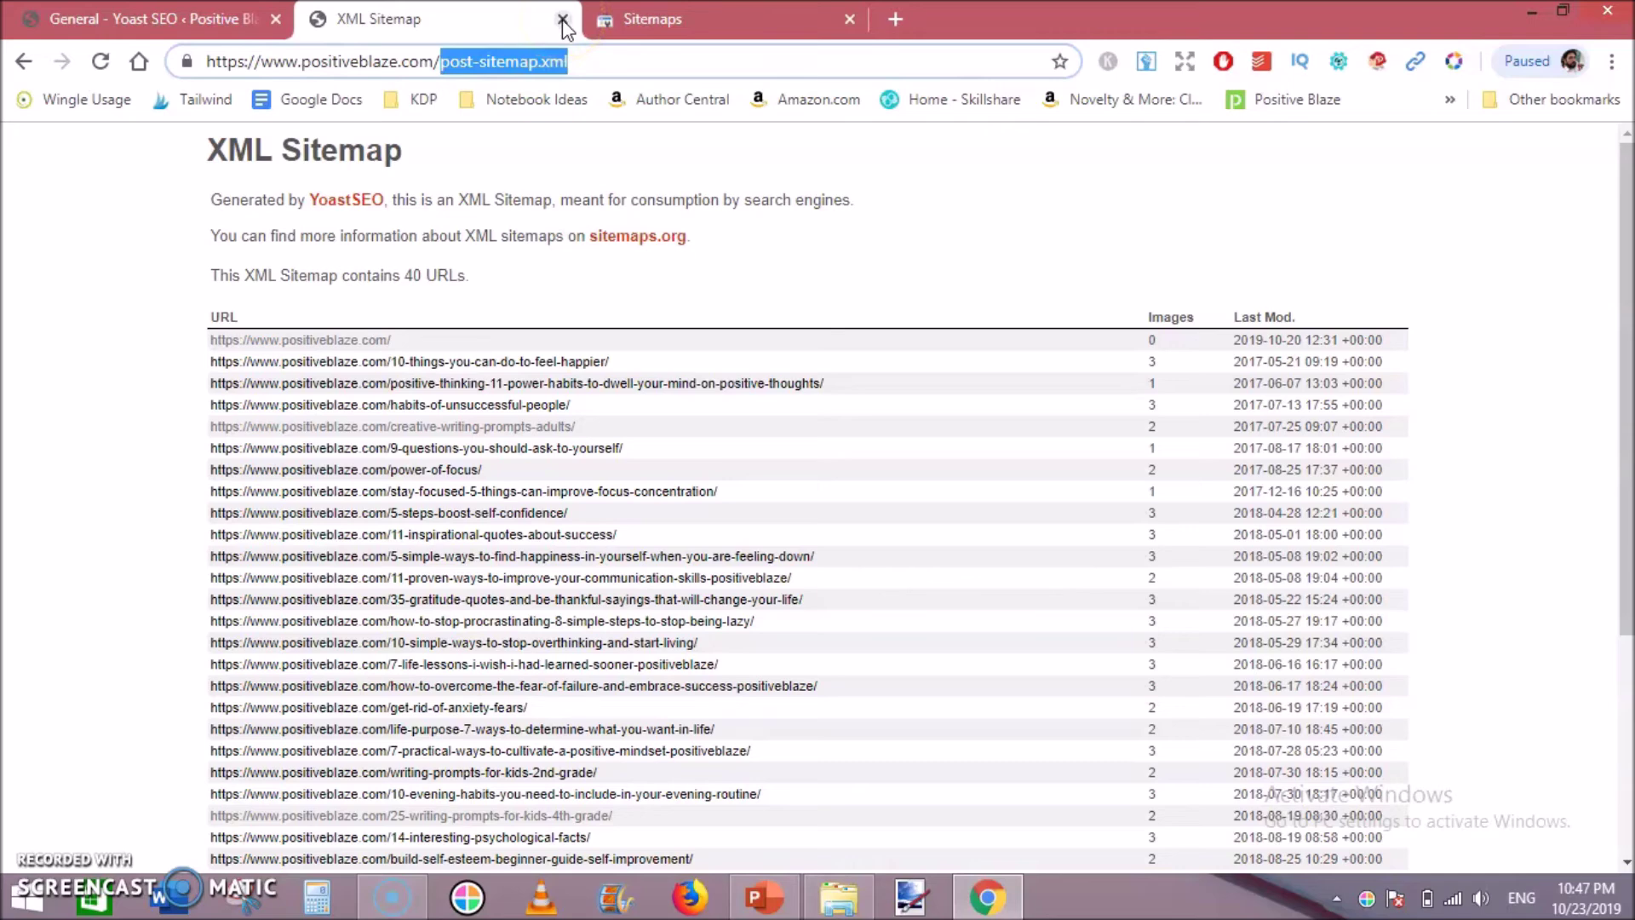
{"action": "left_click", "coordinate": [563, 19]}
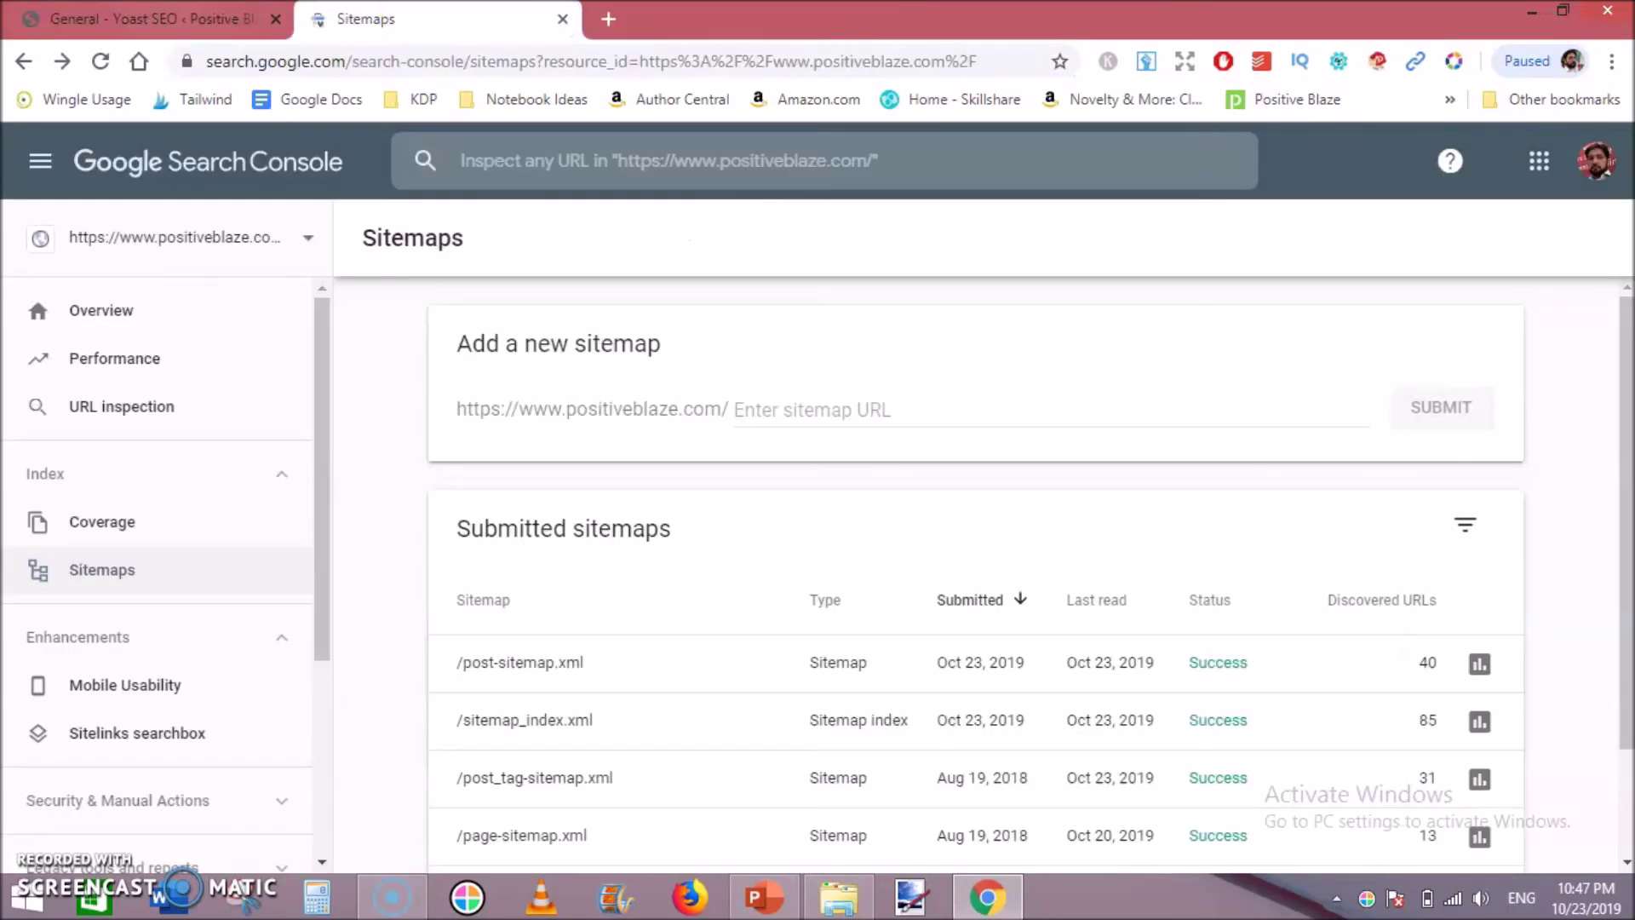
{"action": "left_click", "coordinate": [144, 19]}
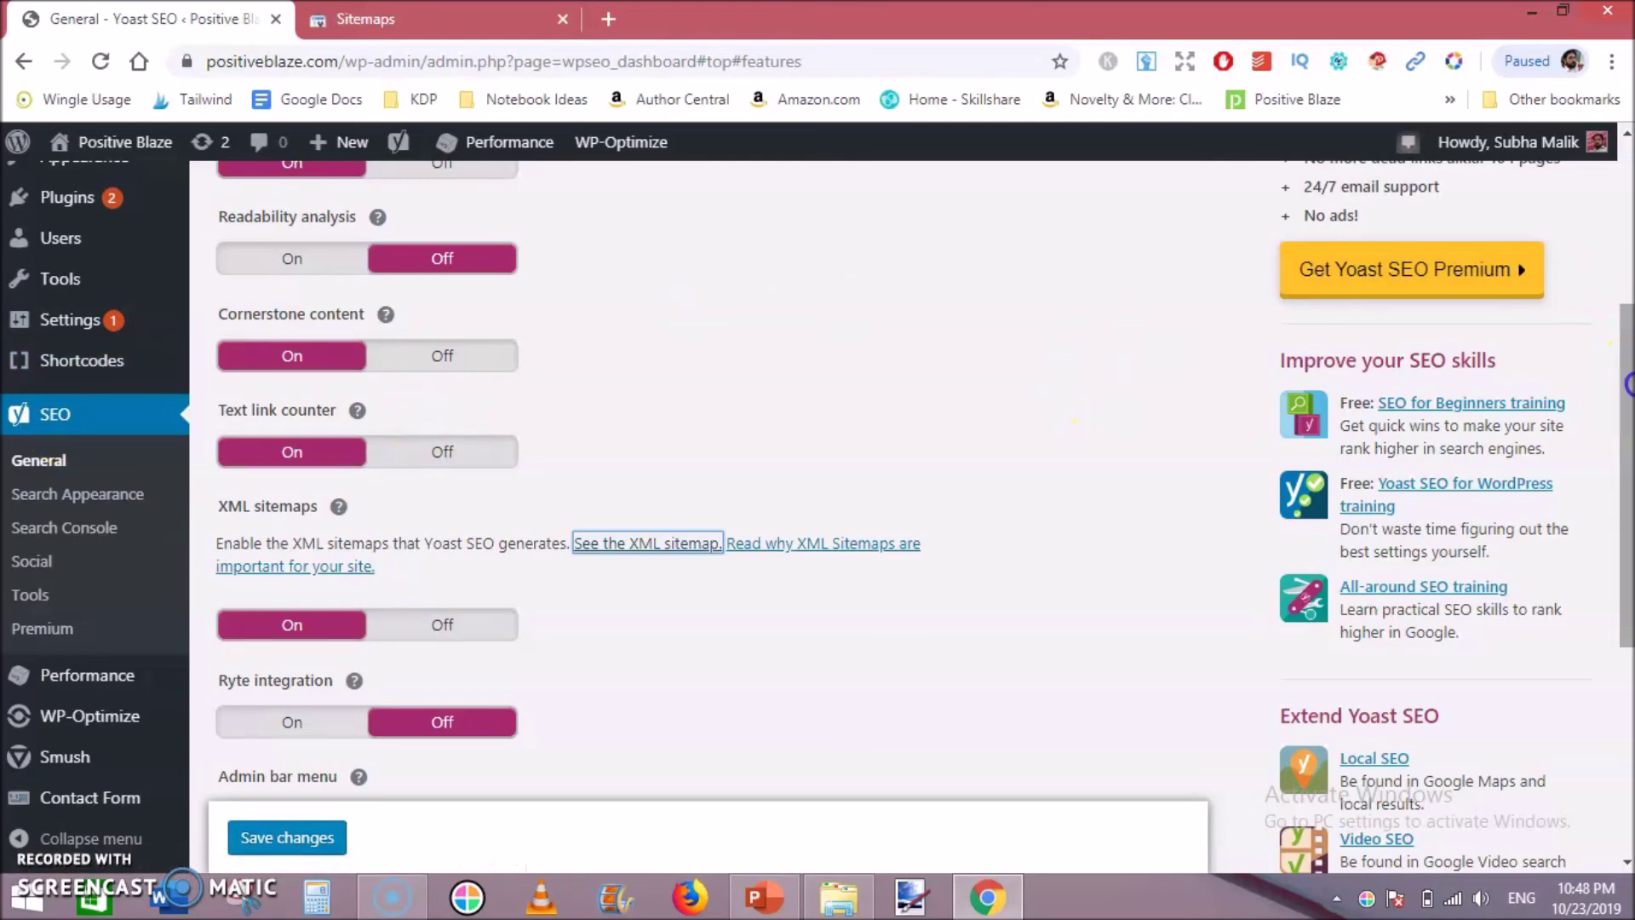
{"action": "left_click_drag", "start_coordinate": [1627, 383], "coordinate": [1625, 220]}
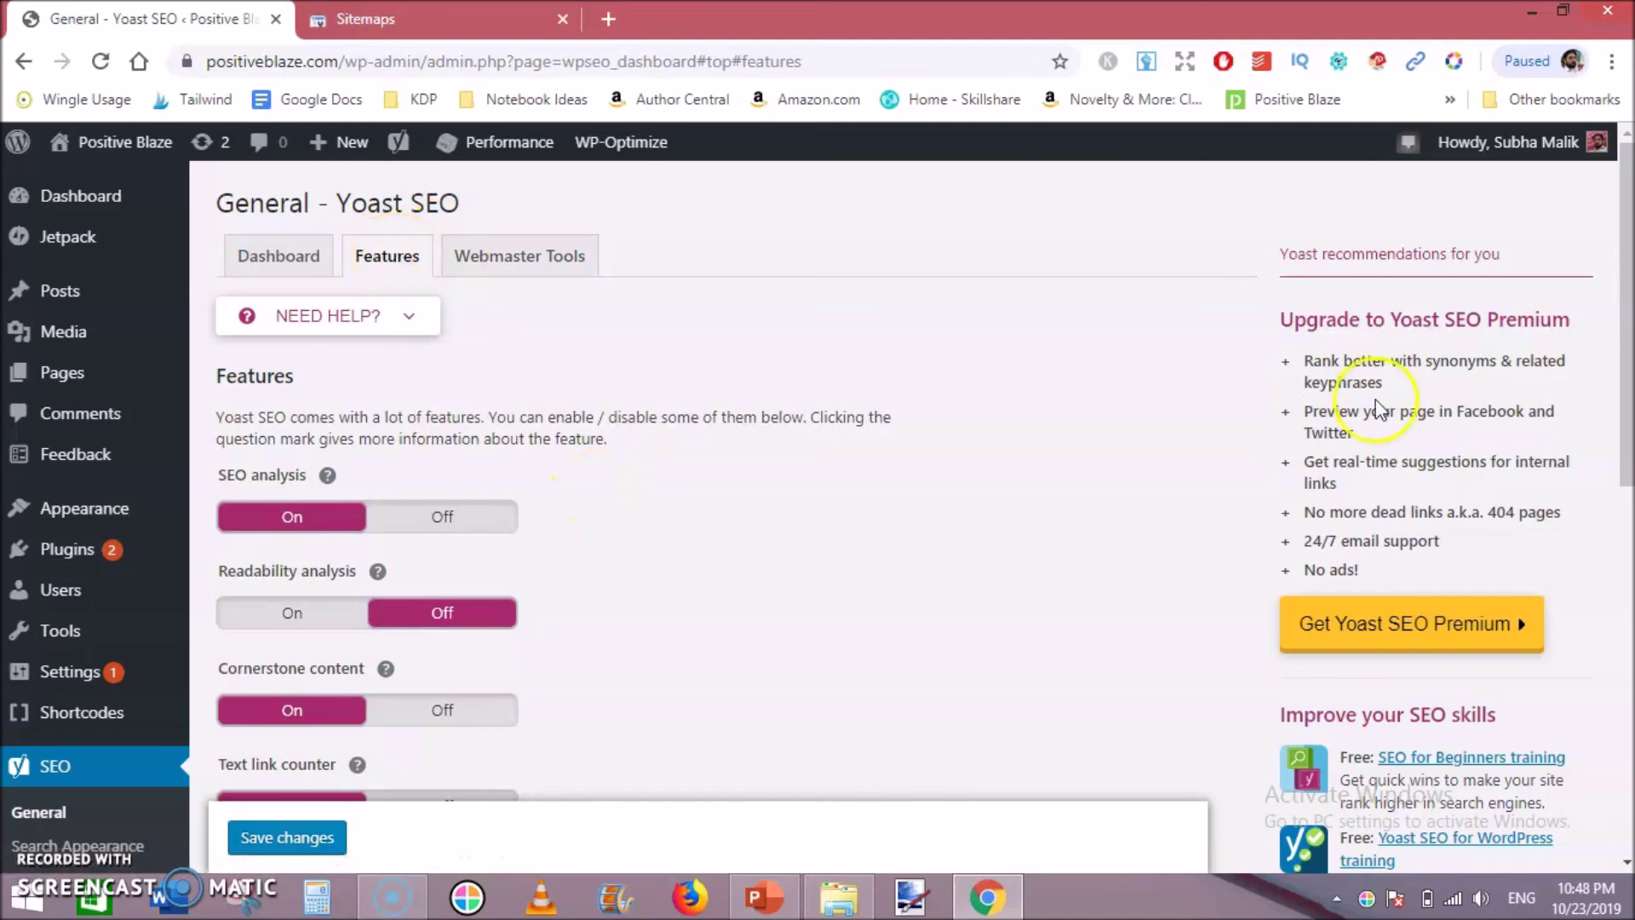
{"action": "left_click_drag", "start_coordinate": [1623, 321], "coordinate": [1623, 430]}
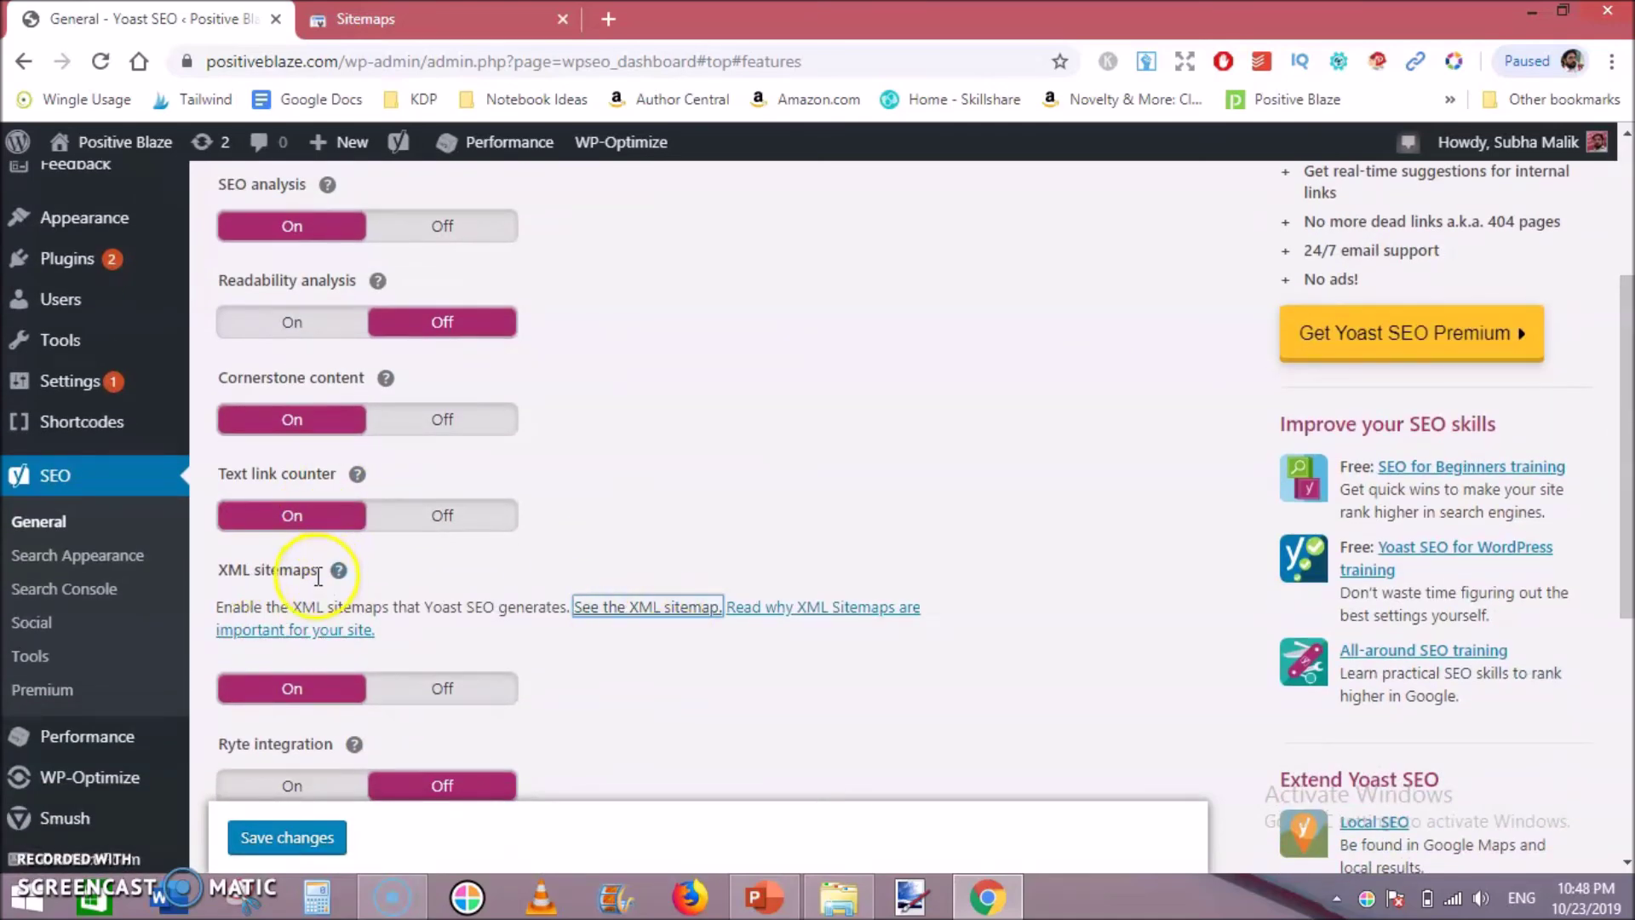
{"action": "left_click", "coordinate": [634, 610]}
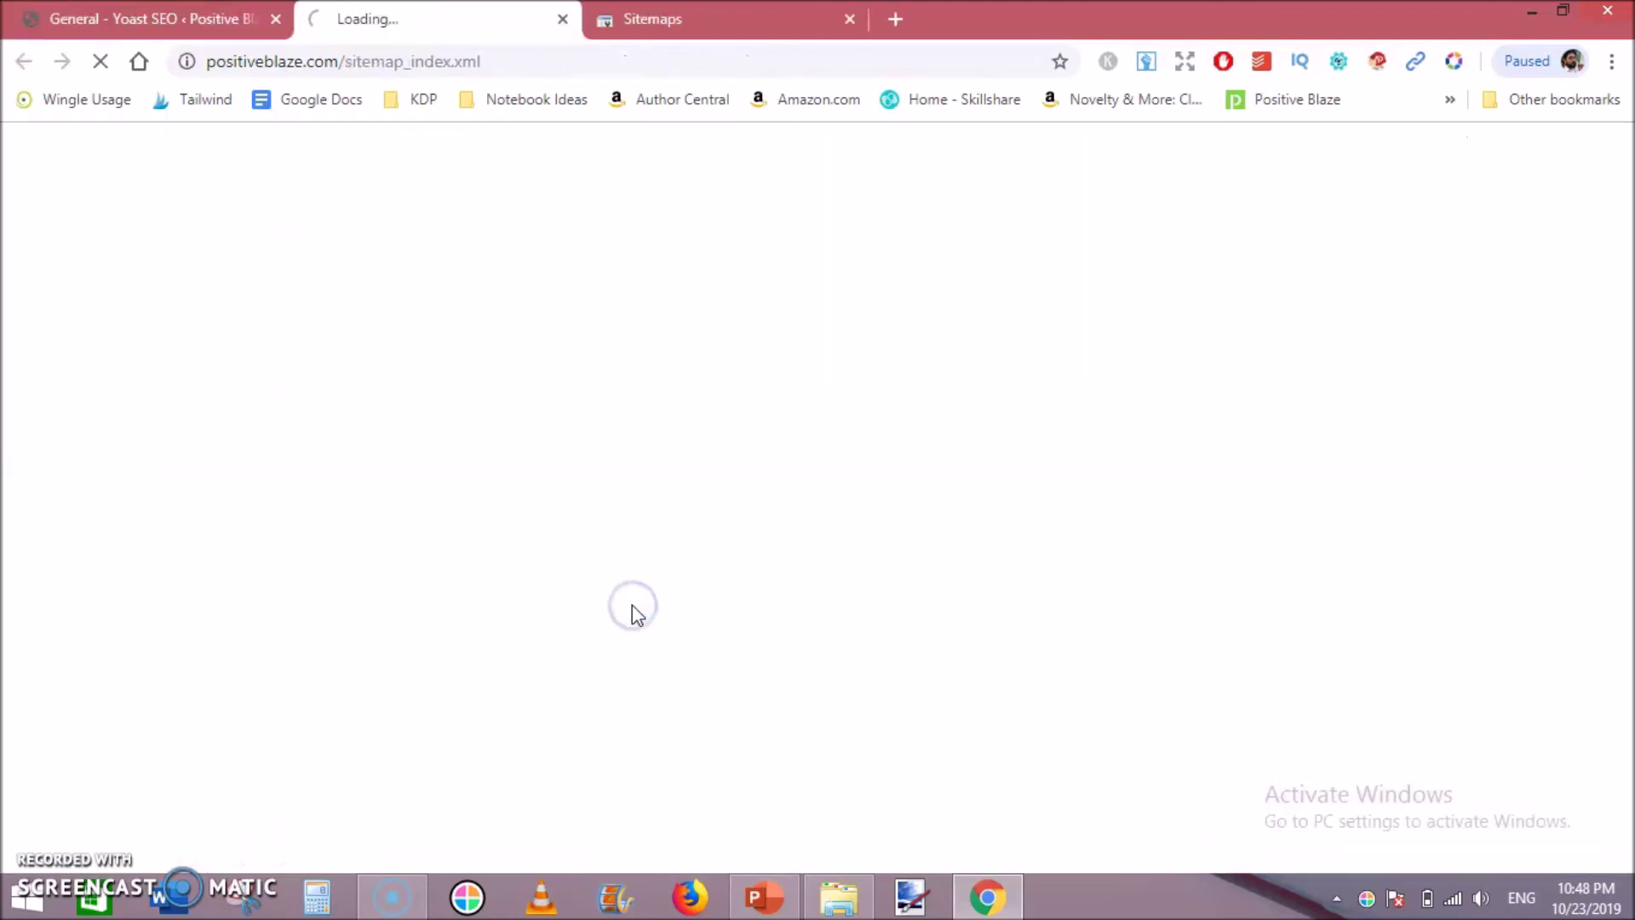
{"action": "left_click", "coordinate": [537, 240]}
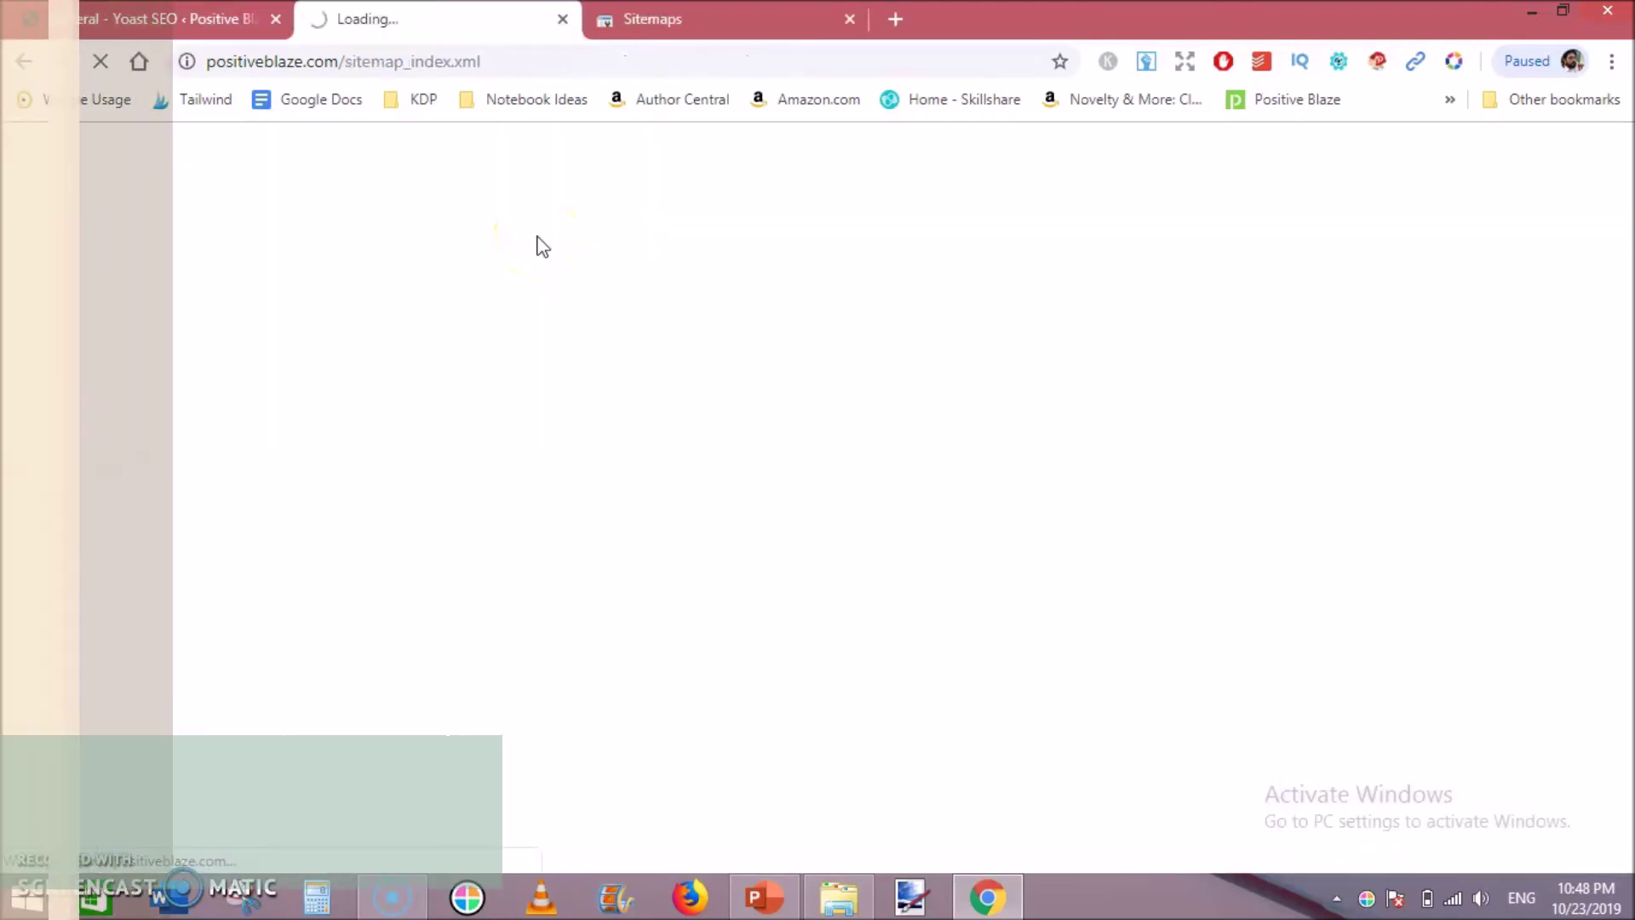